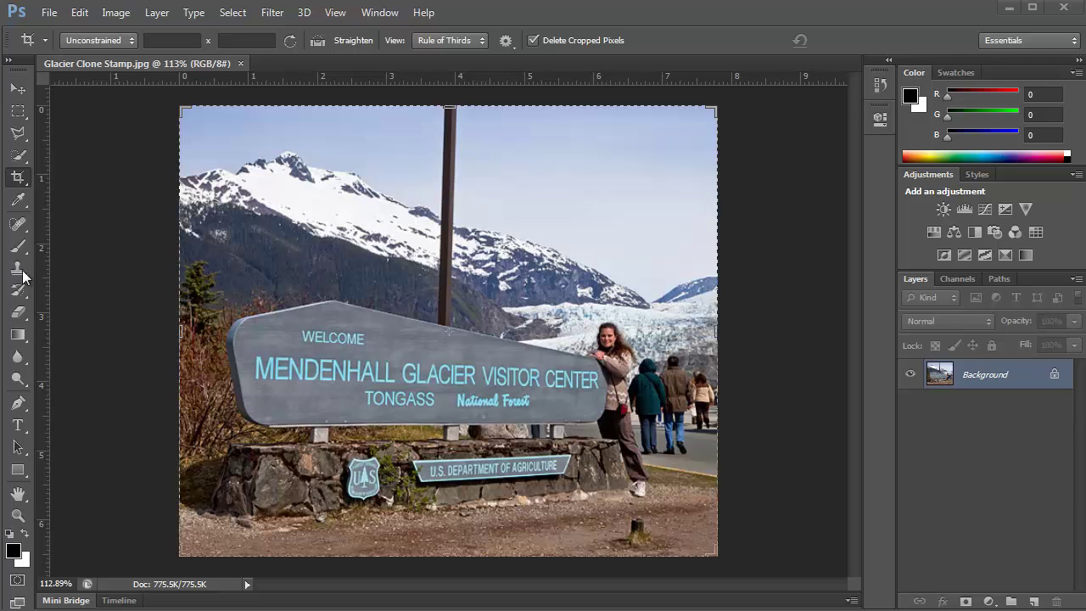
Activate the Clone Stamp tool and set its brush size to 40 px
click(20, 271)
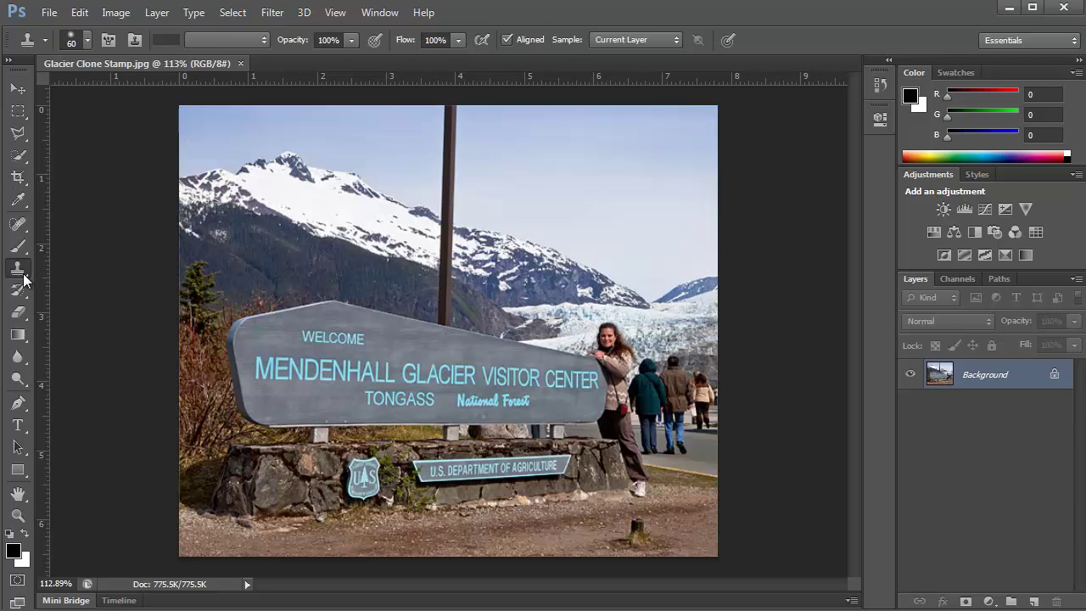
scroll(439, 161, up, 2)
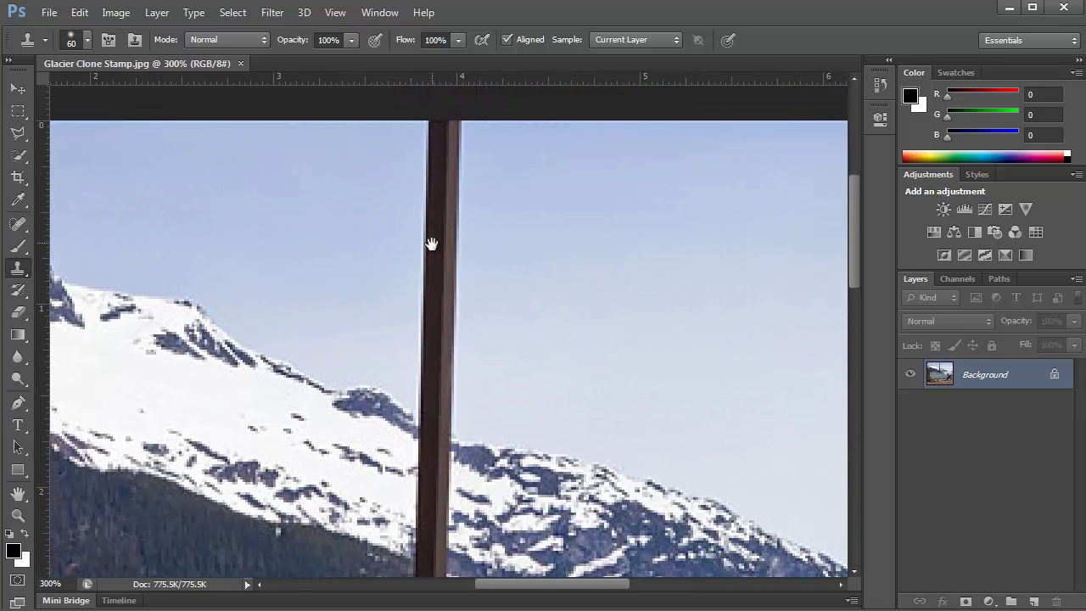
key(bracketleft)
key(bracketleft)
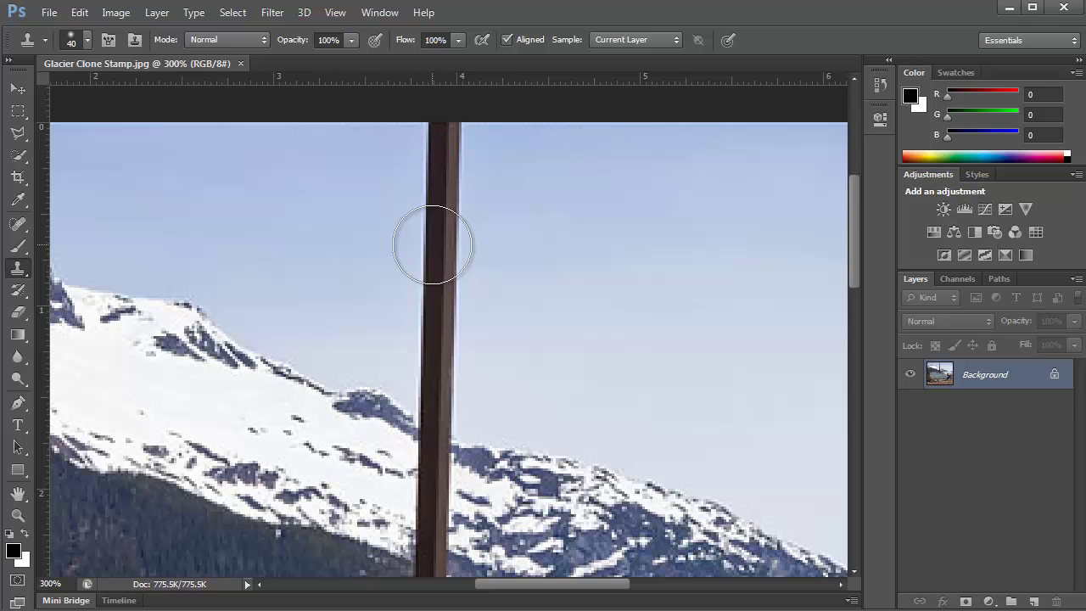
Examine the pole against the sky, mountain and sign to judge which surrounding areas can serve as clone sources
scroll(432, 244, down, 8)
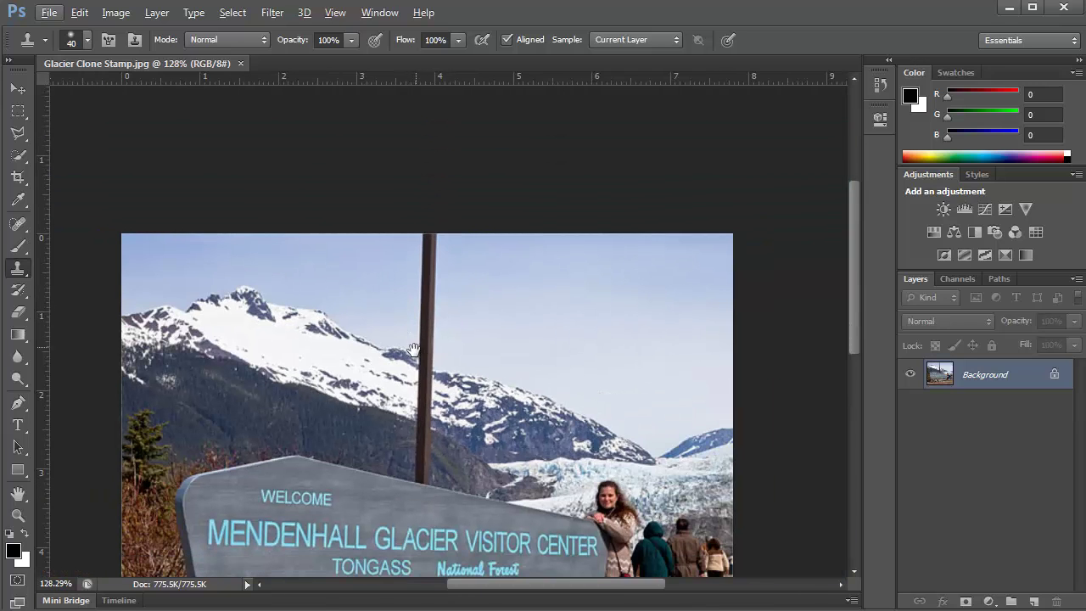
scroll(426, 292, down, 3)
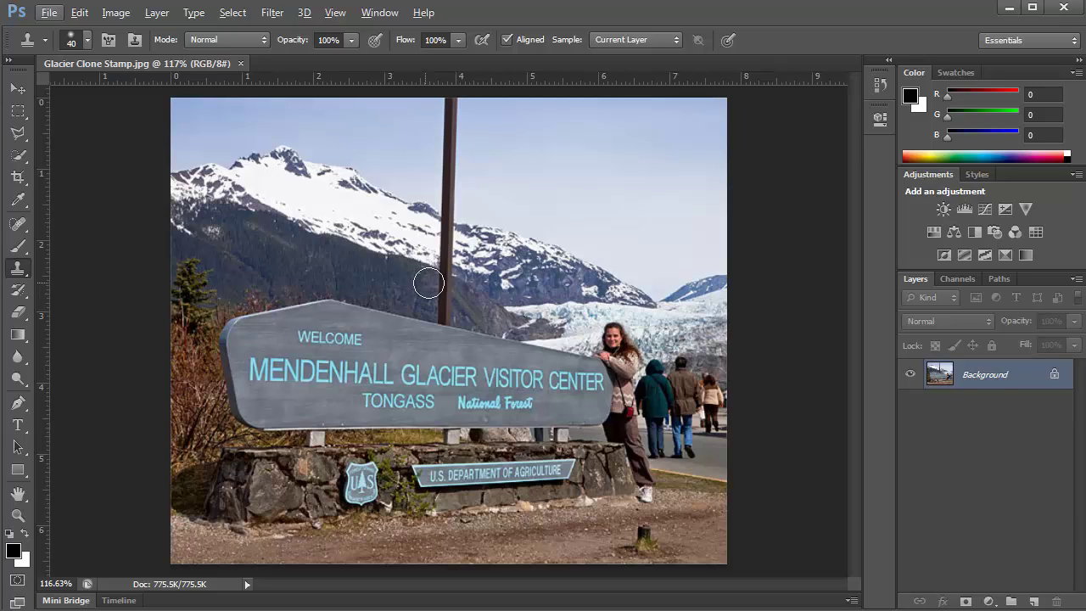
key(alt)
scroll(449, 272, up, 3)
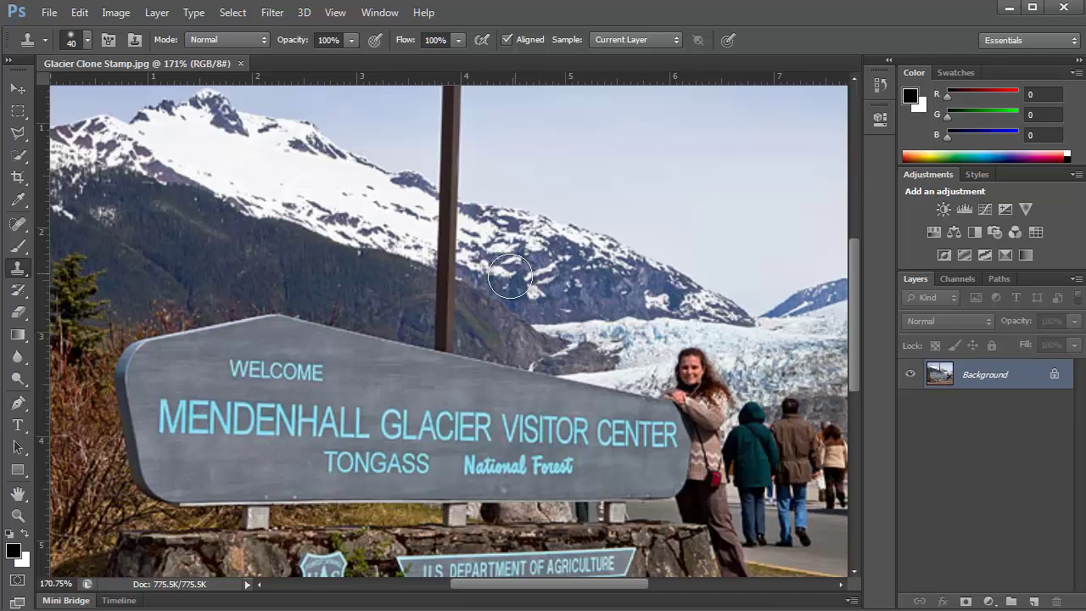
drag(476, 244, 481, 301)
scroll(481, 300, up, 5)
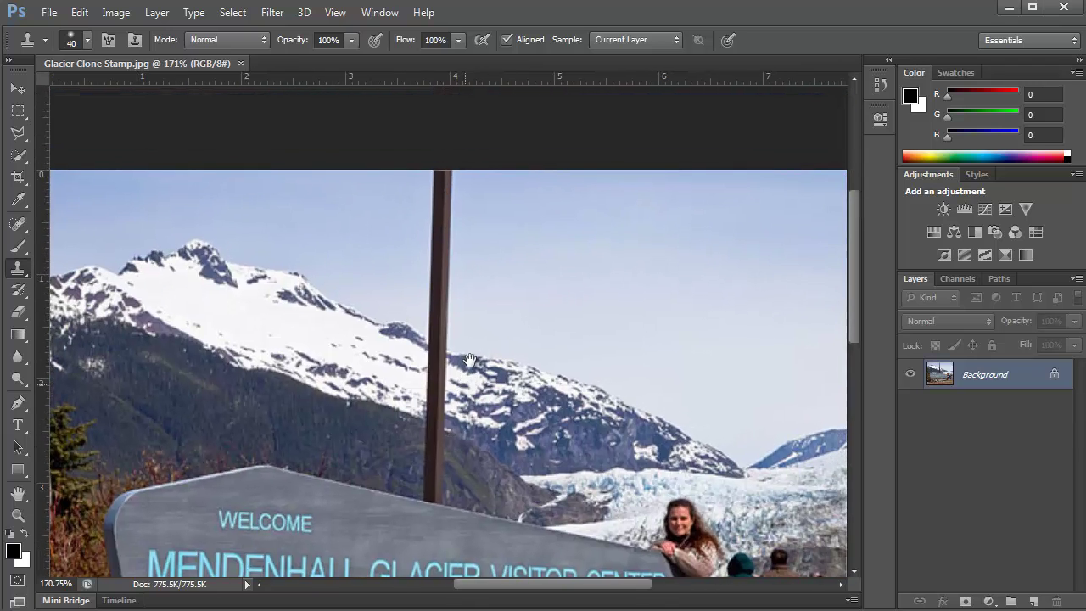
scroll(463, 308, up, 1)
scroll(463, 308, up, 2)
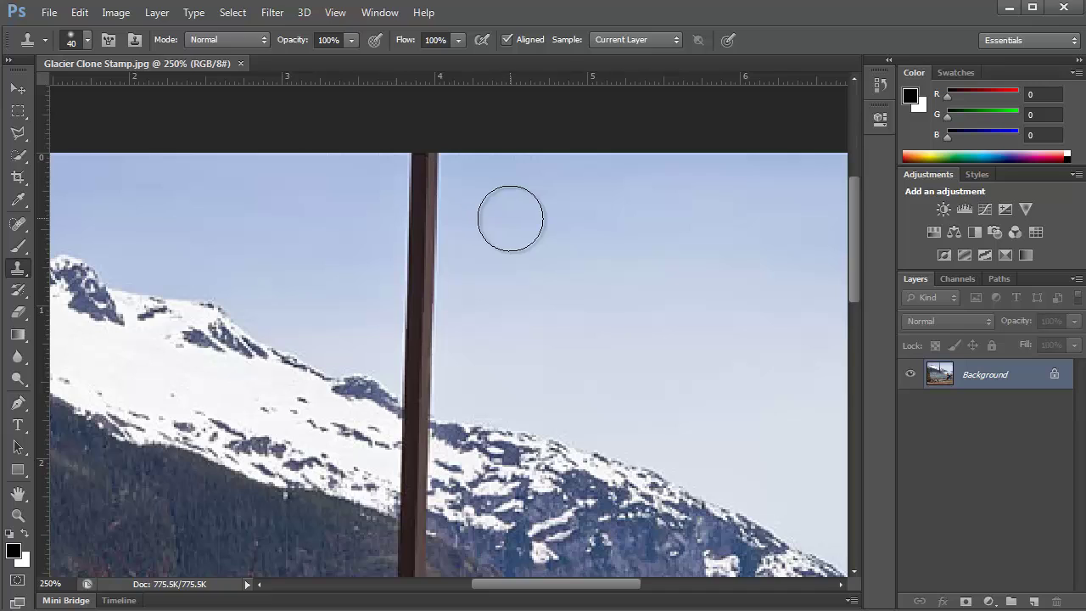
Set the Clone Stamp brush to 35 px with 0% hardness
key(bracketleft)
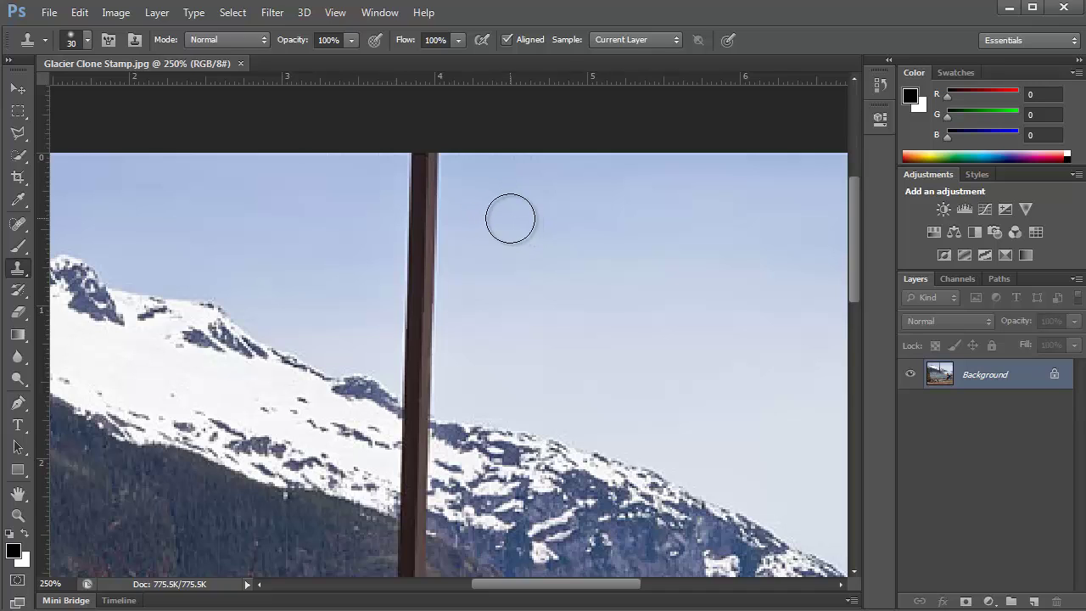
key(bracketright)
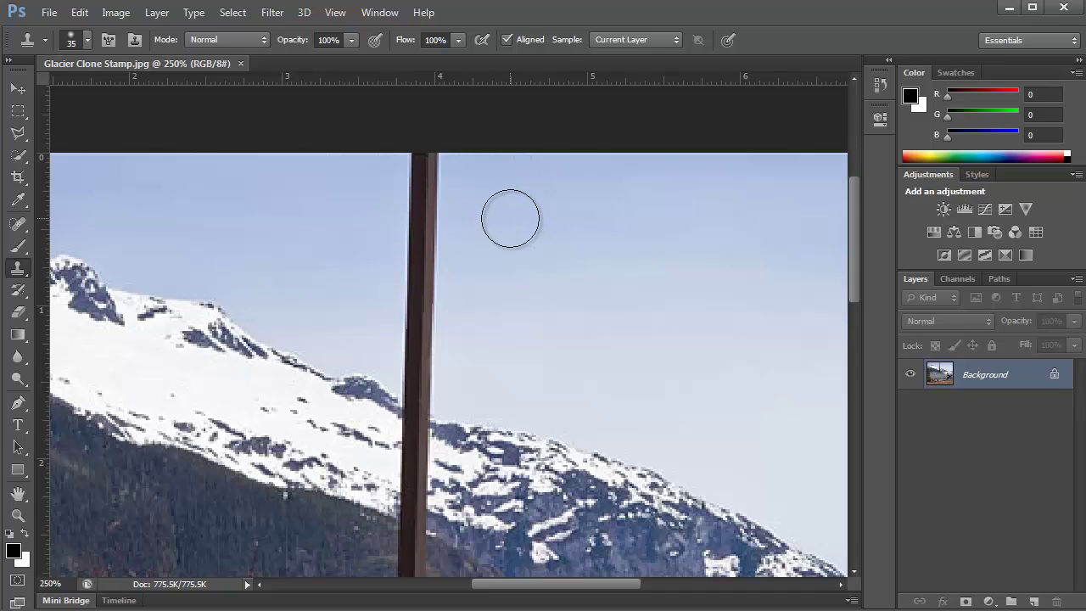
click(86, 41)
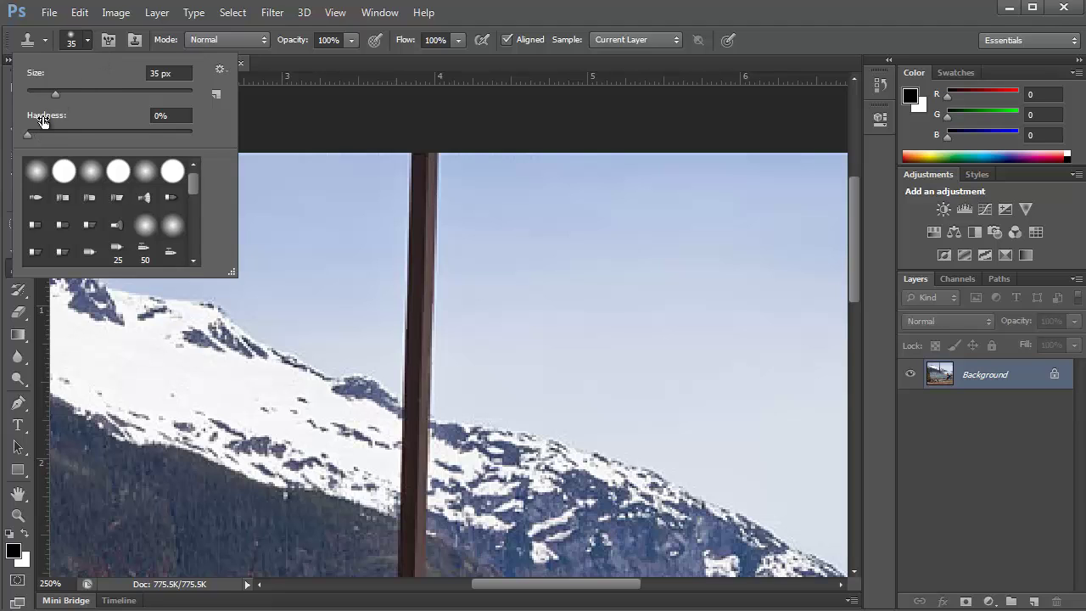
click(28, 136)
click(87, 41)
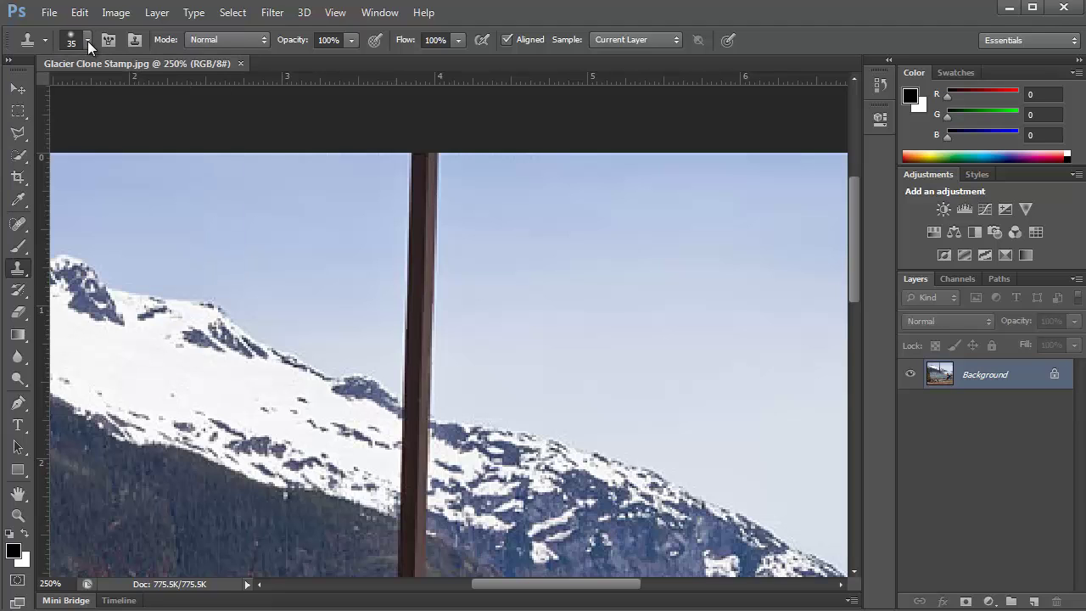
Sample the clear sky to the right of the pole and clone it over the pole's uppermost section
click(481, 184)
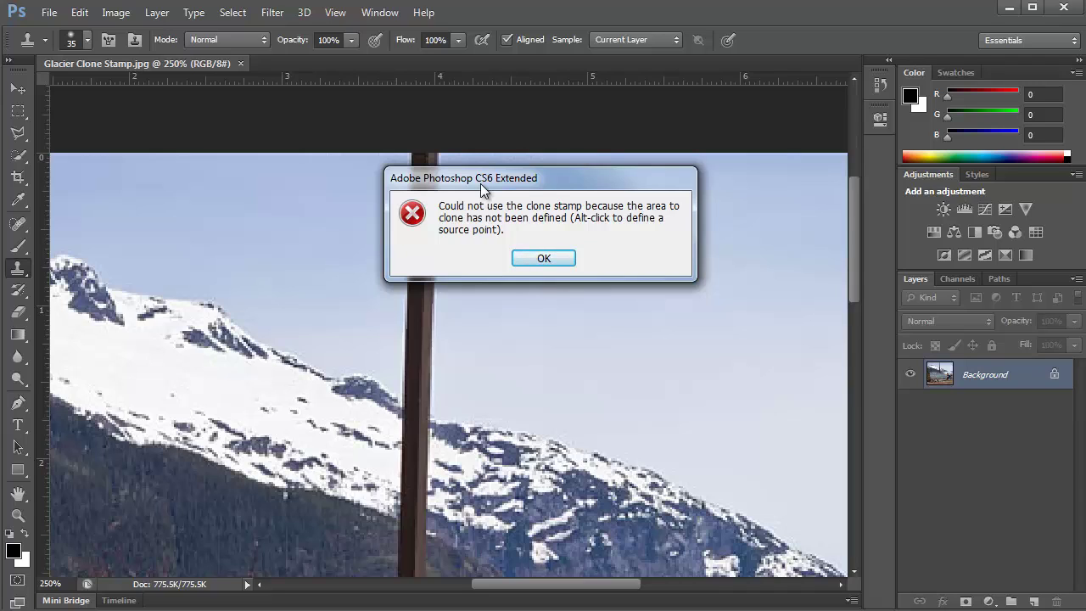
key(Return)
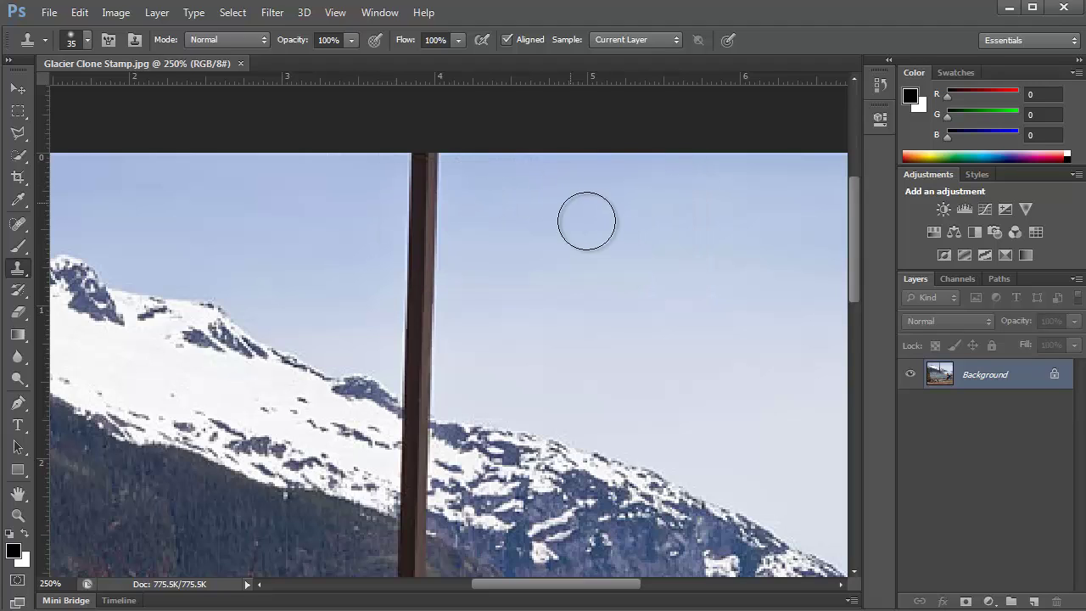
alt+click(547, 180)
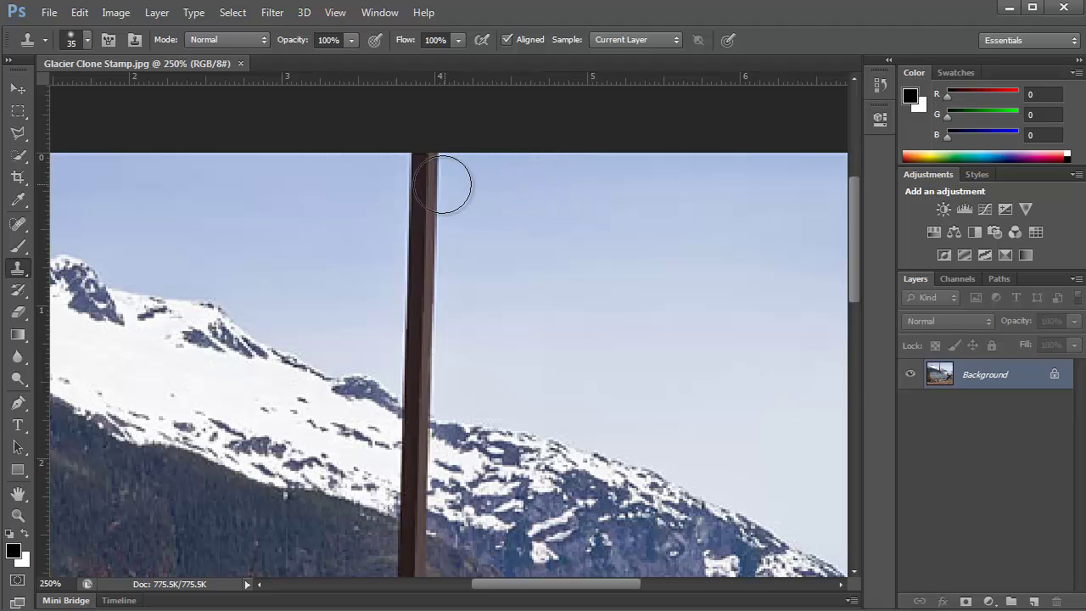
mouse_move(451, 181)
mouse_down()
mouse_move(424, 195)
mouse_move(427, 177)
mouse_up()
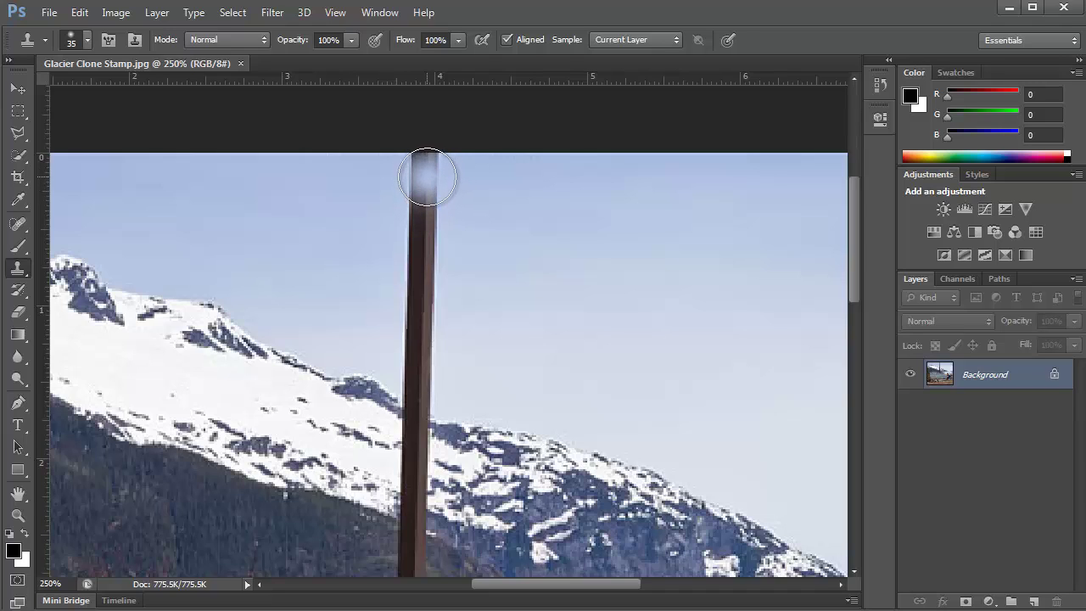
mouse_move(427, 177)
mouse_down()
mouse_move(436, 179)
mouse_move(420, 176)
mouse_up()
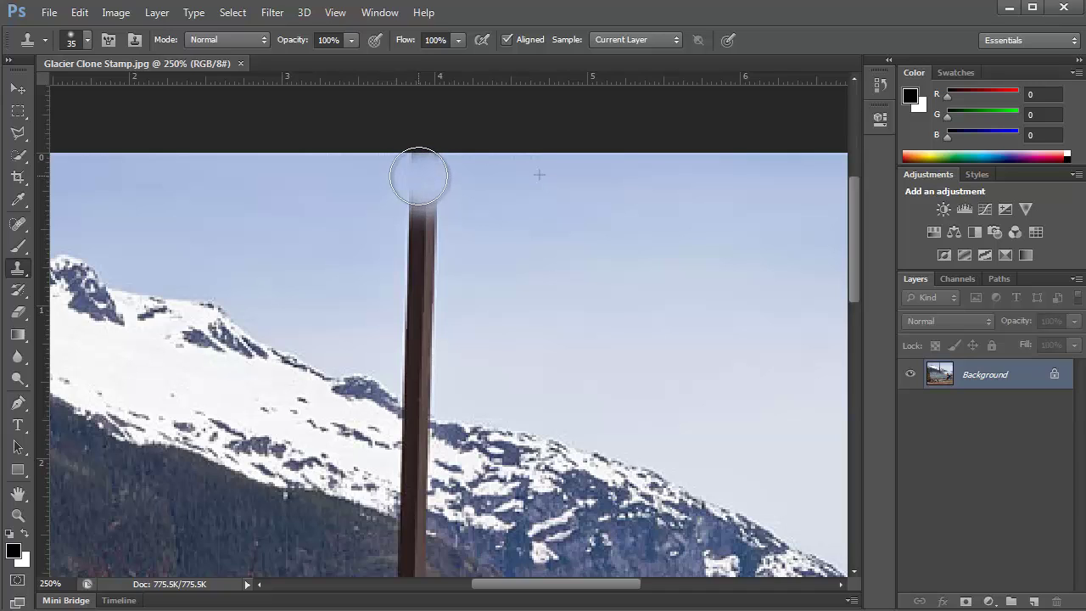
mouse_move(418, 176)
mouse_down()
mouse_move(427, 170)
mouse_move(434, 191)
mouse_move(417, 204)
mouse_move(432, 213)
mouse_move(413, 219)
mouse_move(426, 230)
mouse_move(420, 246)
mouse_move(430, 229)
mouse_move(395, 241)
mouse_up()
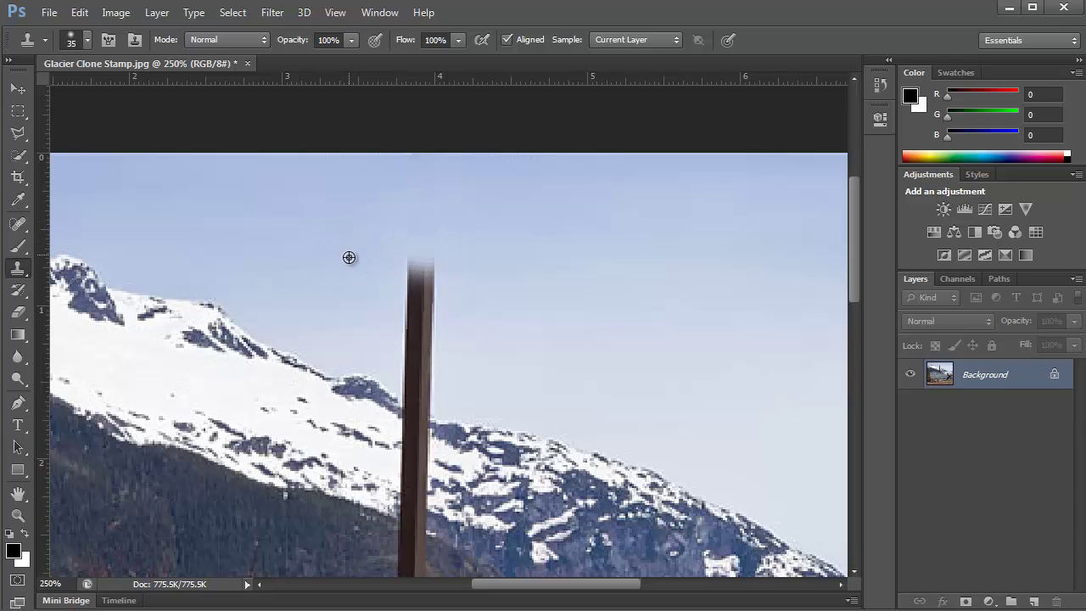
Try to clone sky sampled from the left of the pole over its next section and onto the sky beside it
alt+click(350, 260)
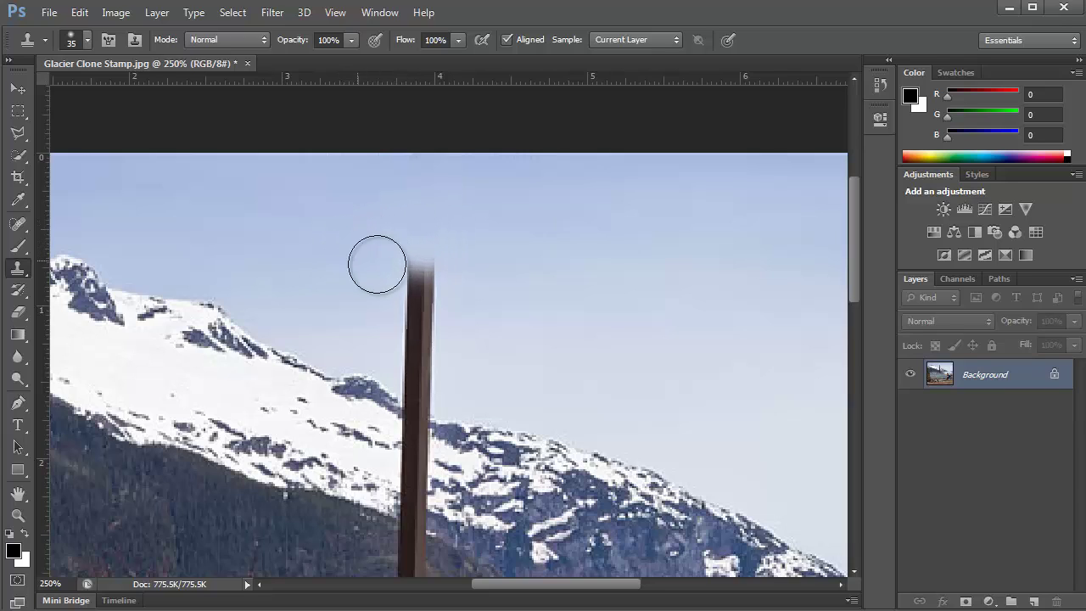
click(416, 281)
mouse_move(415, 281)
mouse_down()
mouse_move(408, 242)
mouse_move(419, 240)
mouse_move(418, 269)
mouse_up()
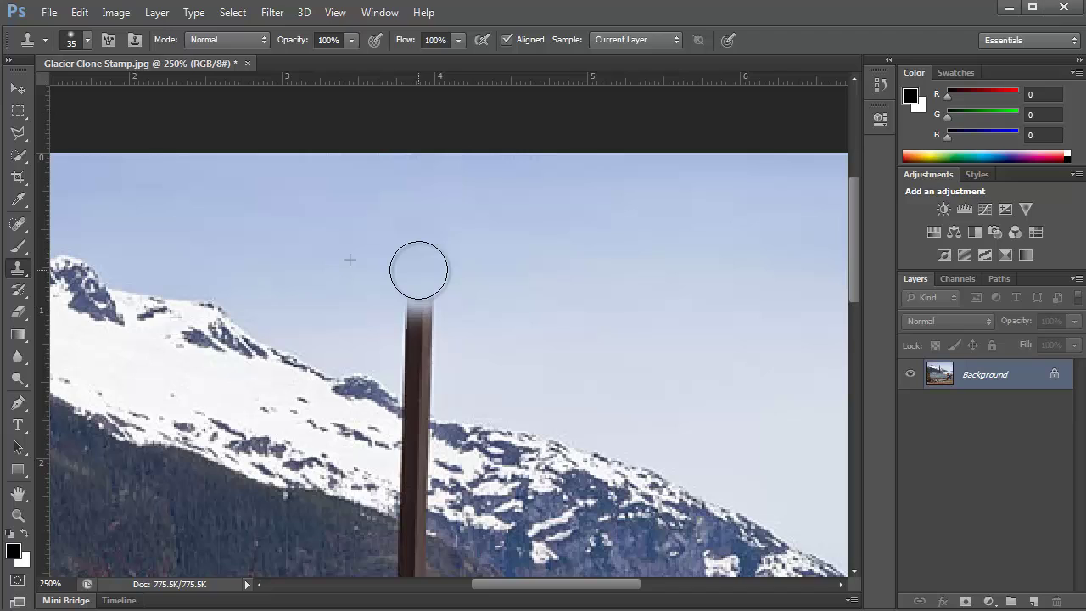
mouse_move(418, 270)
mouse_down()
mouse_move(478, 269)
mouse_move(492, 309)
mouse_move(500, 294)
mouse_up()
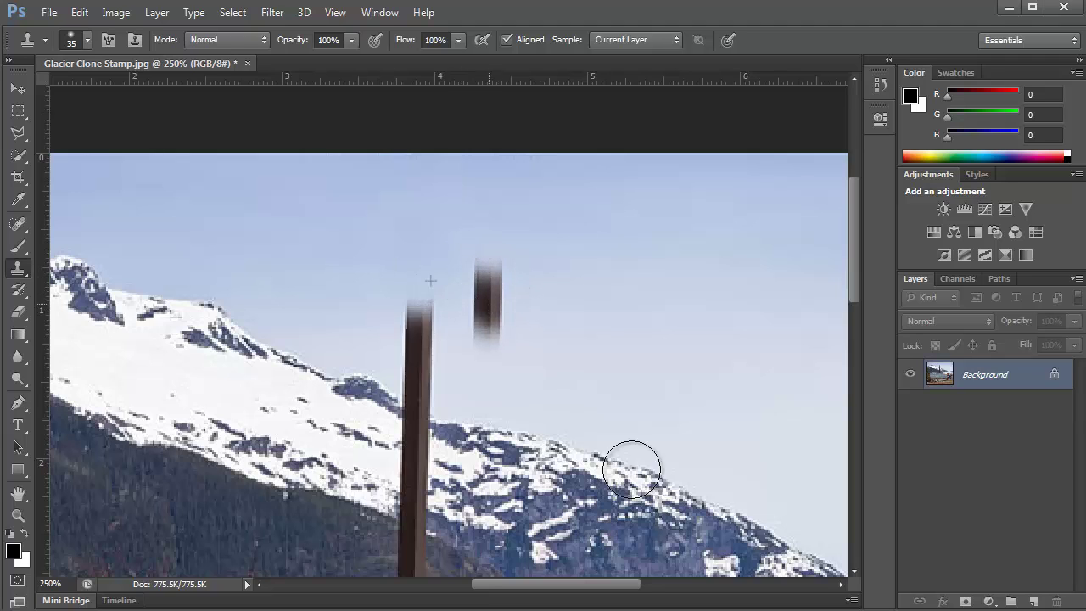
key(ctrl+z)
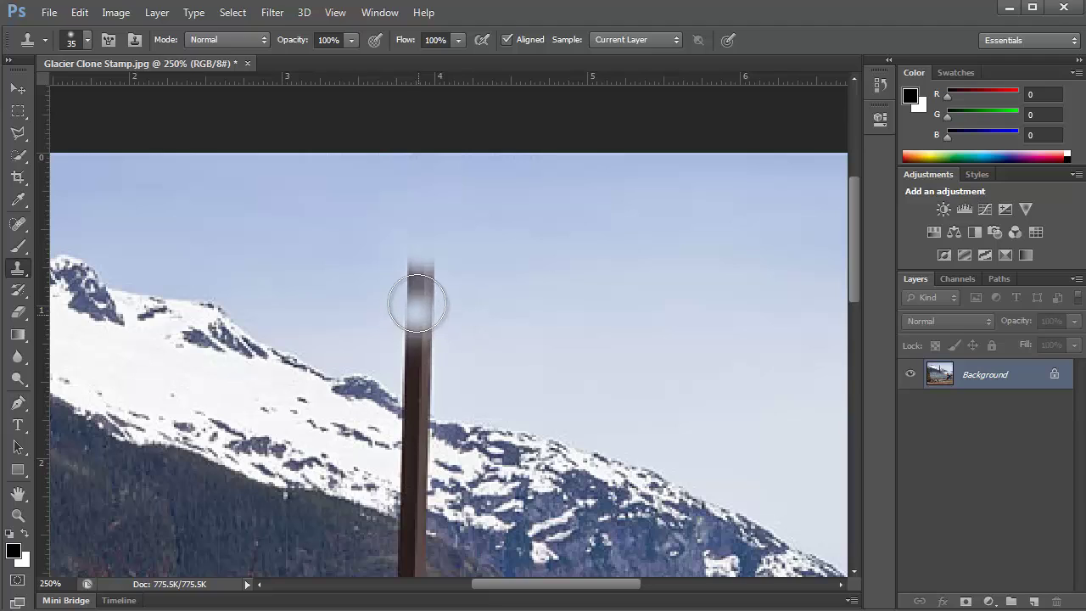
Clone sky from the right of the pole over it down to the mountain ridge, reducing the brush from 30 to 20 px
key(bracketleft)
click(493, 292)
key(ctrl+z)
alt+click(499, 291)
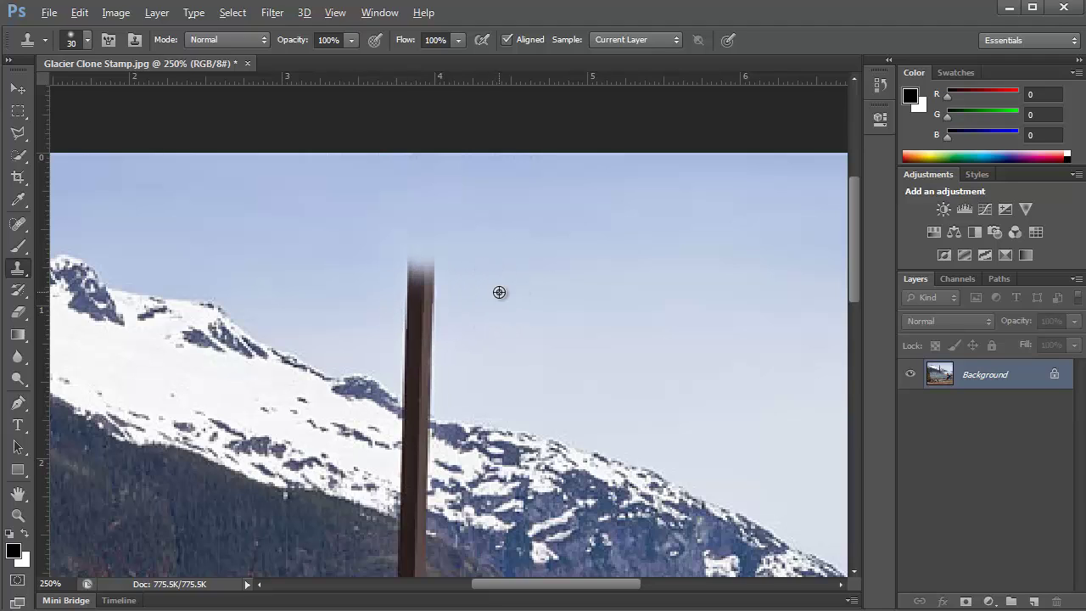
mouse_move(429, 295)
mouse_down()
mouse_move(415, 274)
mouse_move(422, 286)
mouse_move(407, 291)
mouse_move(426, 310)
mouse_move(419, 344)
mouse_move(412, 330)
mouse_move(420, 379)
mouse_move(419, 368)
mouse_move(442, 396)
mouse_move(413, 383)
mouse_move(417, 368)
mouse_move(446, 376)
mouse_move(415, 391)
mouse_move(433, 396)
mouse_move(411, 385)
mouse_up()
alt+click(527, 334)
key([)
alt+click(509, 369)
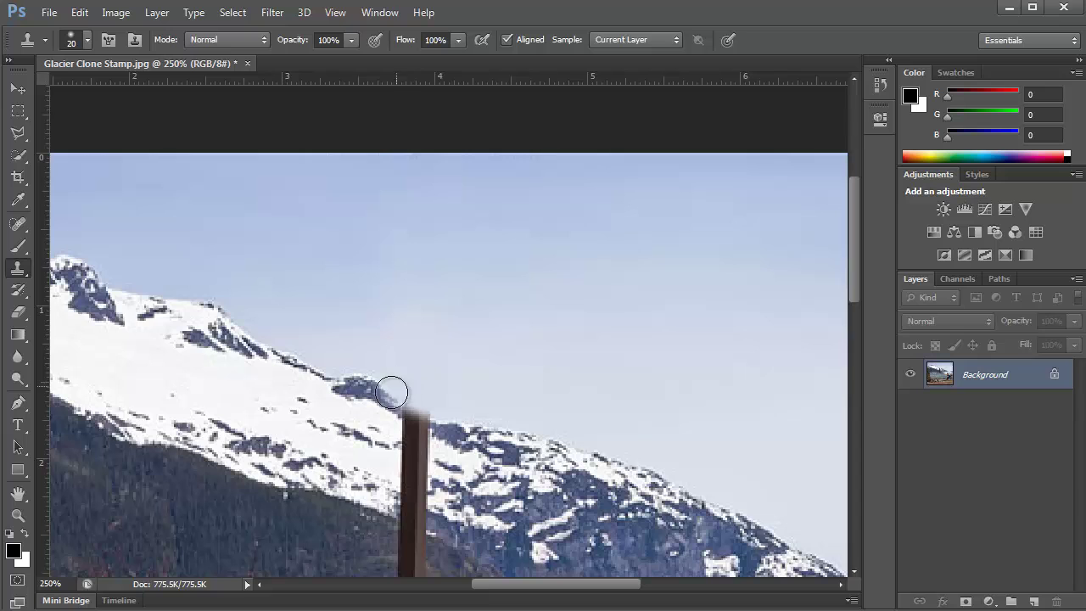
Try to clone over the pole's left edge just below the ridge with a 15 px brush
key(bracketleft)
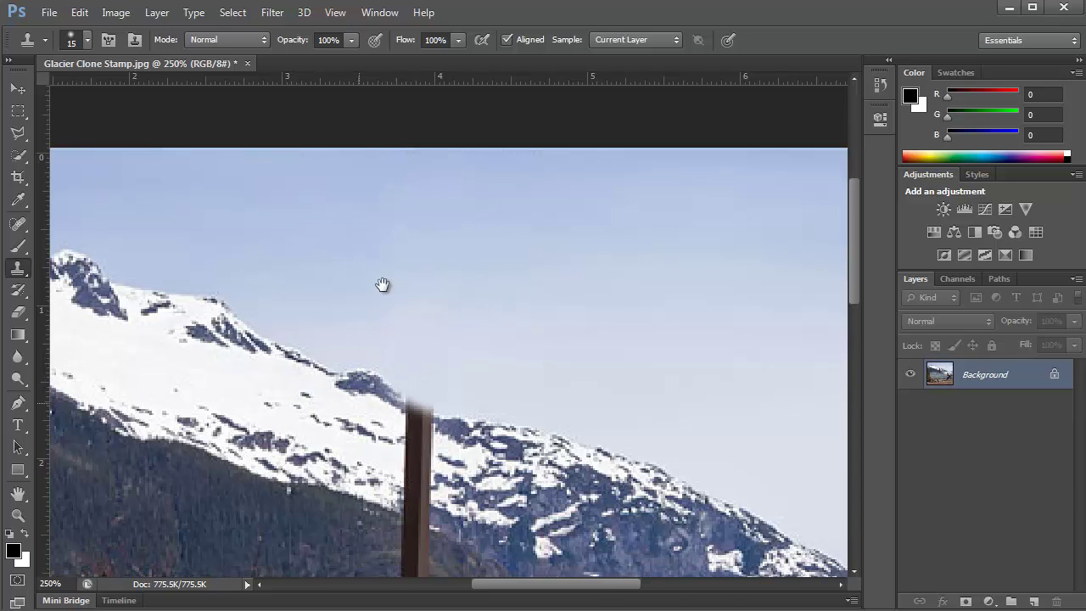
scroll(381, 286, down, 5)
scroll(381, 285, left, 1)
scroll(389, 299, up, 3)
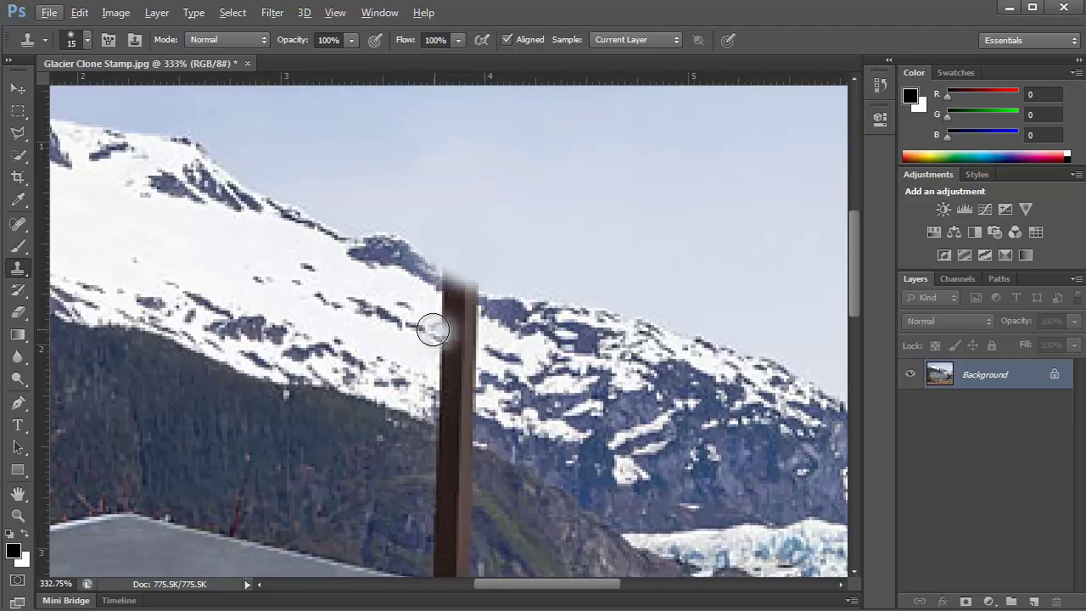
click(437, 325)
key(ctrl+z)
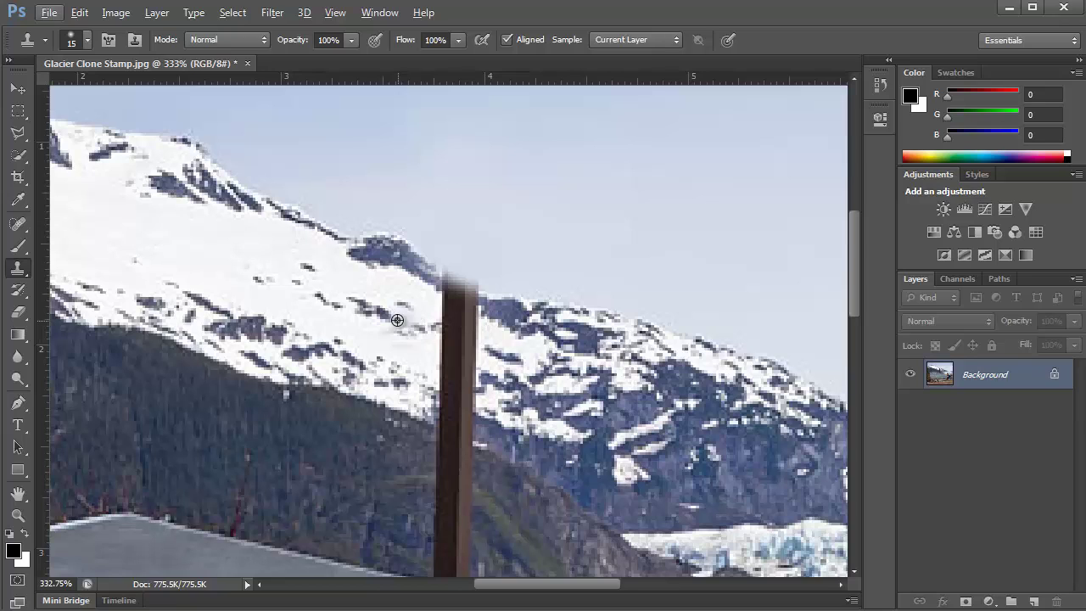
With a 10 px brush, sample the rock streak in the snow left of the pole and clone the snowy slope across the pole
key(bracketleft)
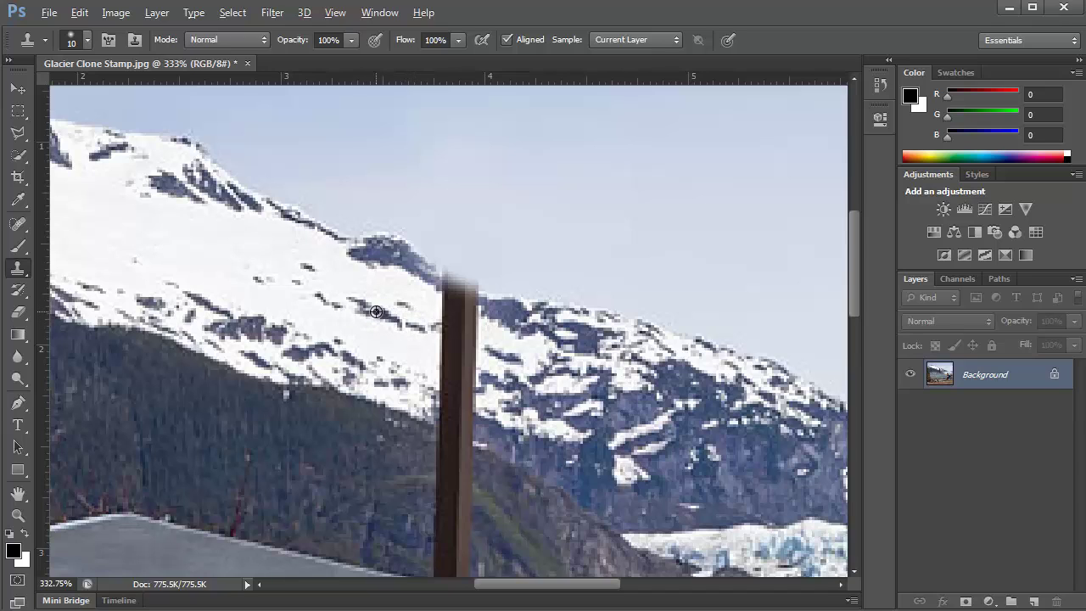
alt+click(375, 312)
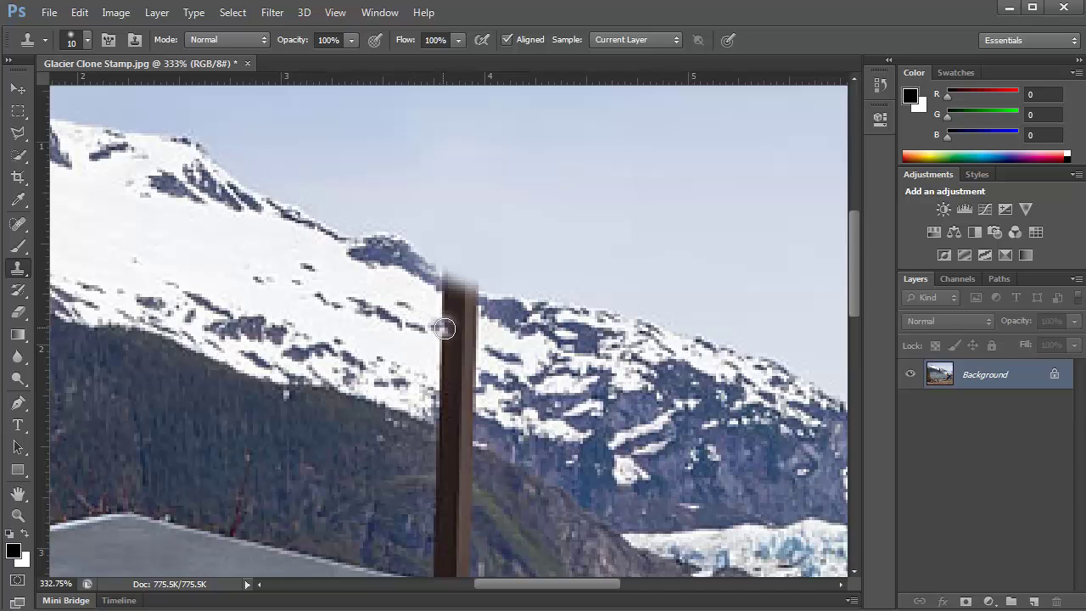
click(447, 328)
mouse_move(466, 337)
mouse_down()
mouse_move(438, 308)
mouse_move(474, 328)
mouse_move(448, 347)
mouse_move(474, 356)
mouse_move(460, 356)
mouse_move(436, 351)
mouse_move(466, 357)
mouse_move(460, 349)
mouse_move(497, 330)
mouse_up()
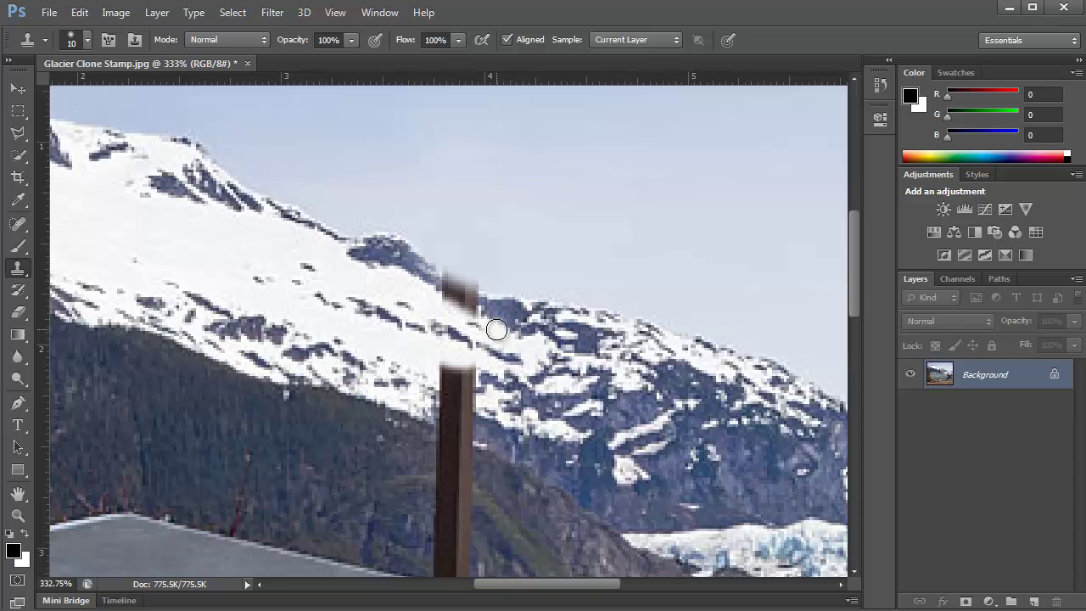
Review the retouch in the whole photo and inspect the remaining pole fragments on the snowy slope up close
alt+scroll(511, 386, down, 2)
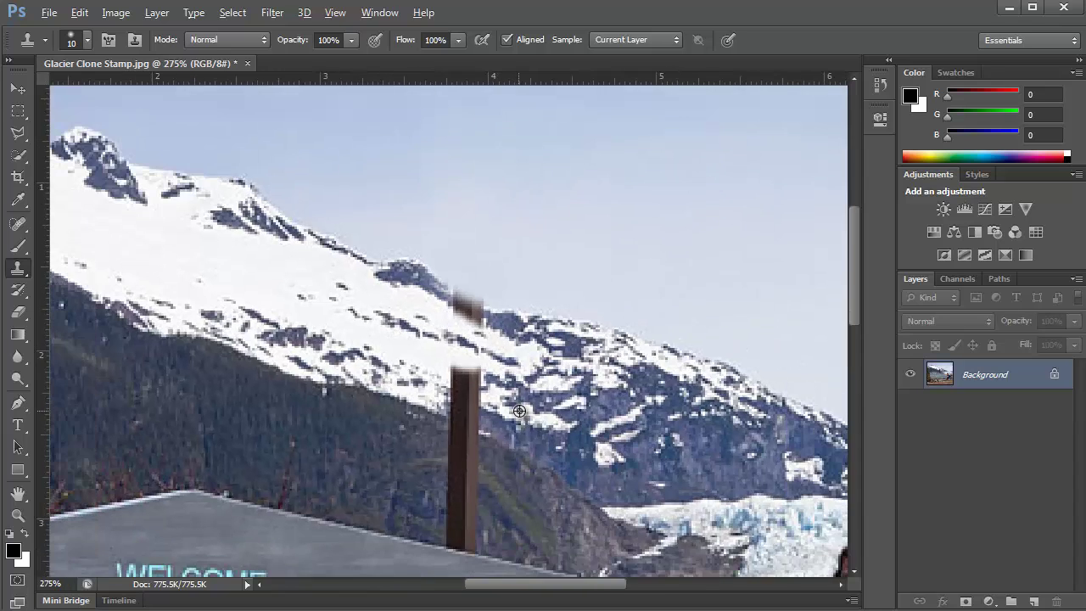
alt+scroll(520, 410, down, 5)
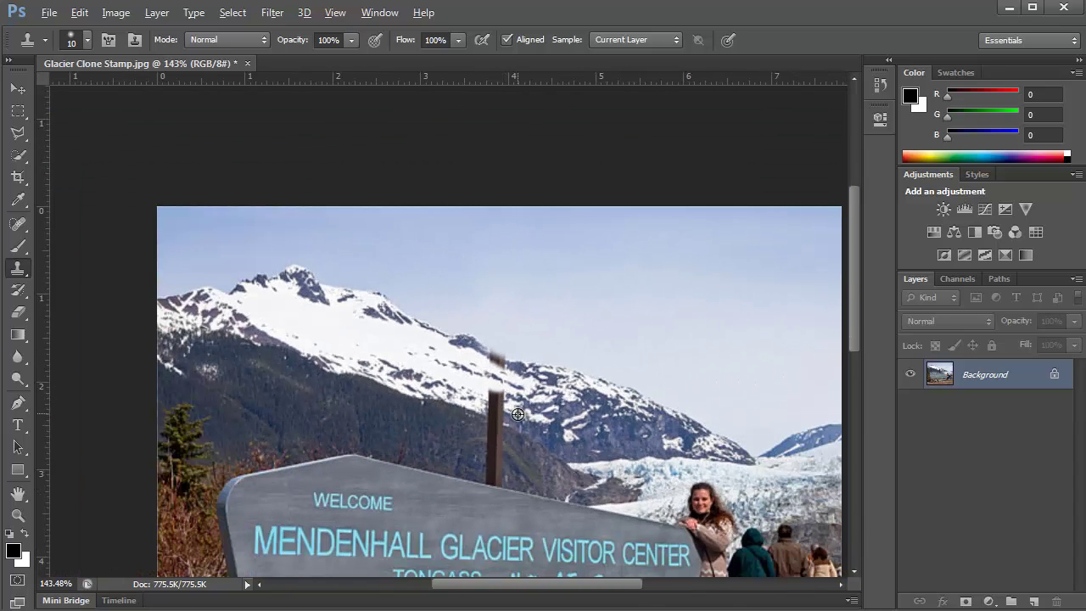
alt+scroll(518, 414, down, 2)
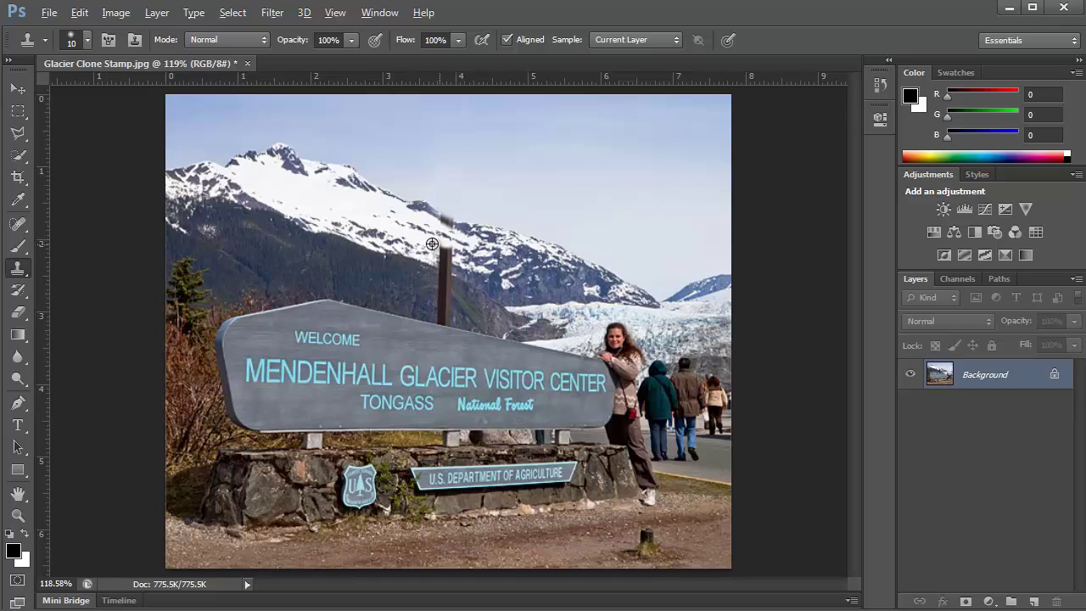
alt+scroll(466, 240, up, 12)
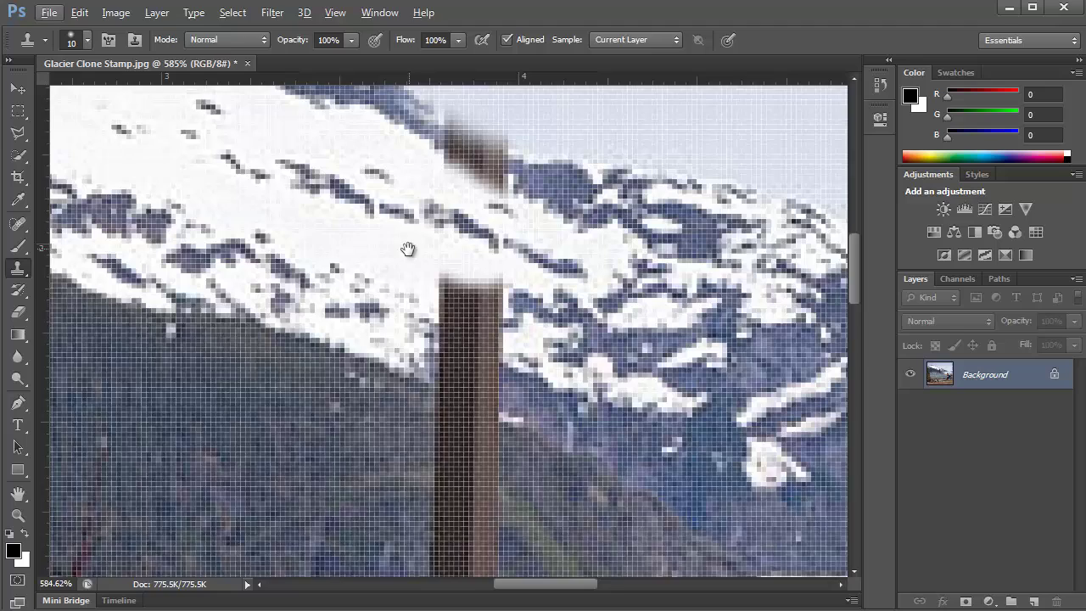
drag(407, 247, 390, 344)
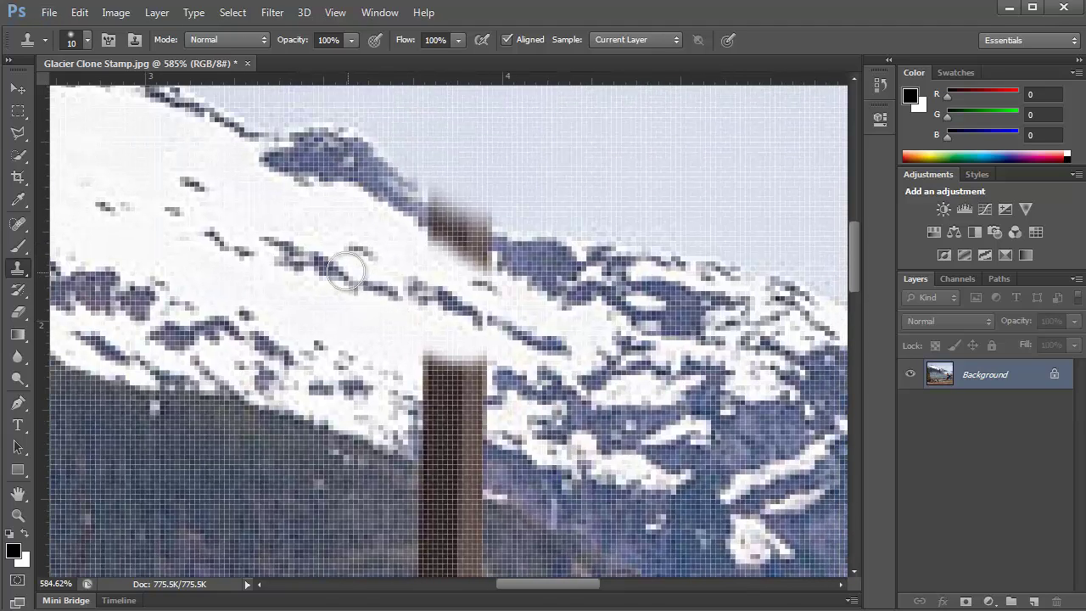
Break up the repeated rock streak on the snowy slope by cloning clean snow and a small rock mark over it with the 10 px brush
alt+click(335, 210)
mouse_move(423, 283)
mouse_down()
mouse_move(430, 299)
mouse_move(416, 278)
mouse_move(431, 281)
mouse_up()
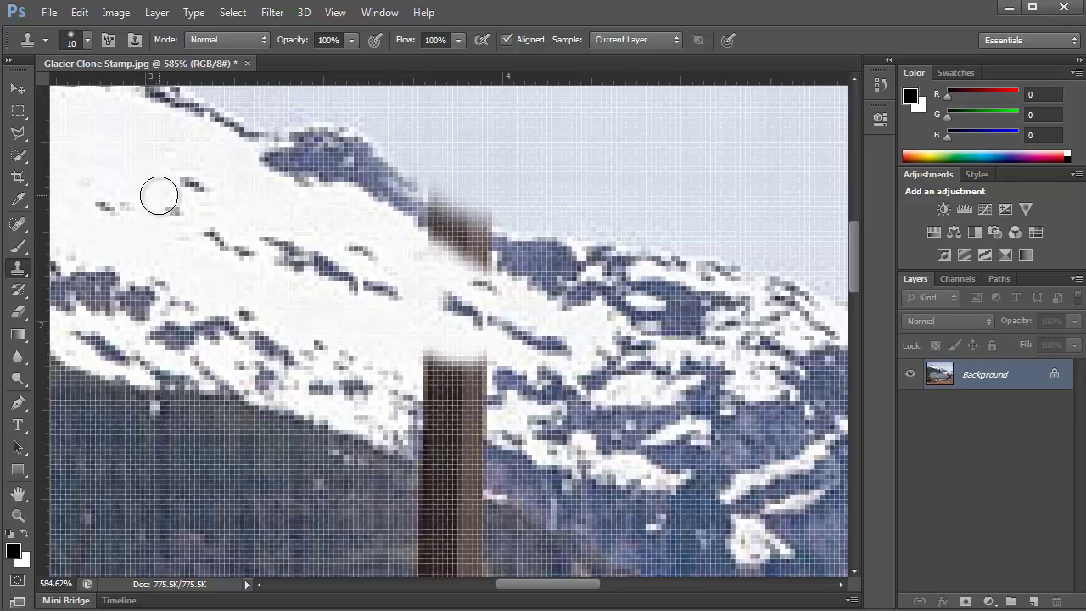
alt+click(198, 185)
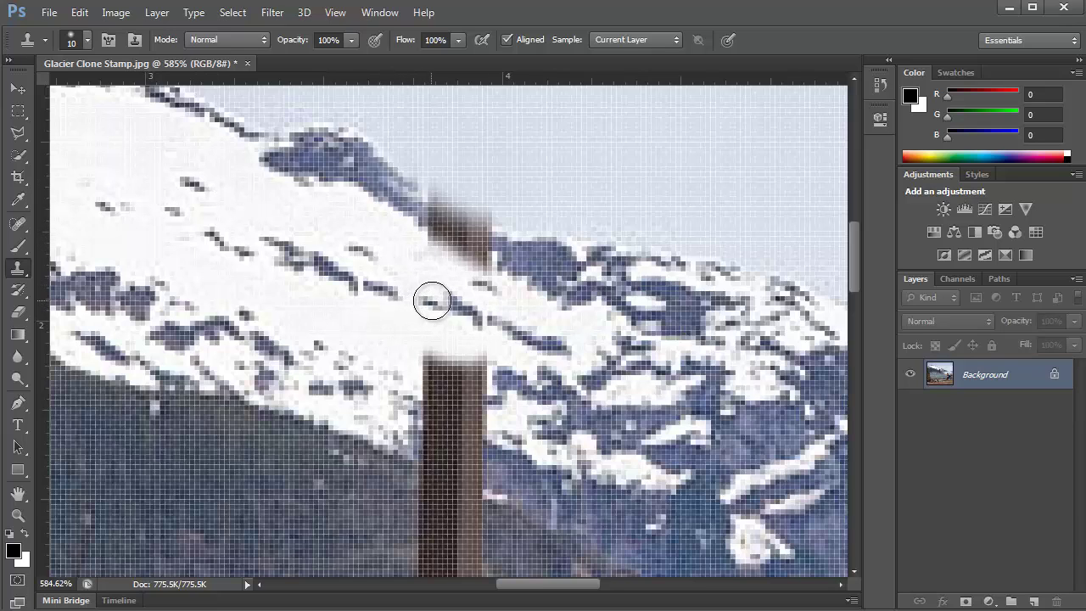
drag(432, 298, 446, 313)
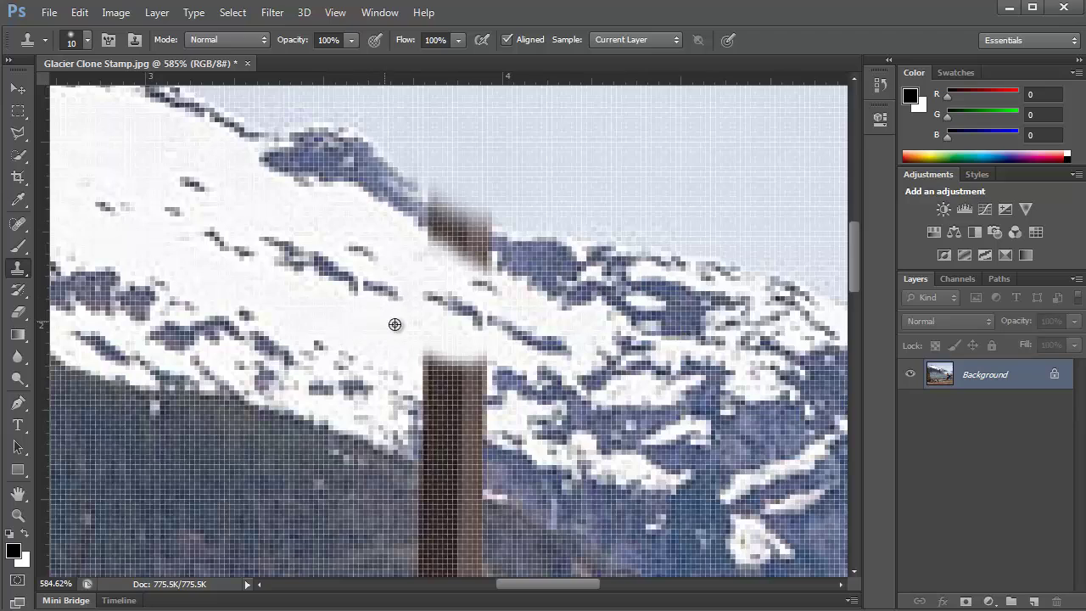
With a 7 px brush, clone ridge rock across the pole fragment on the mountain ridge and clean its upper edge with sky
key(bracketleft)
key(bracketleft)
key(bracketleft)
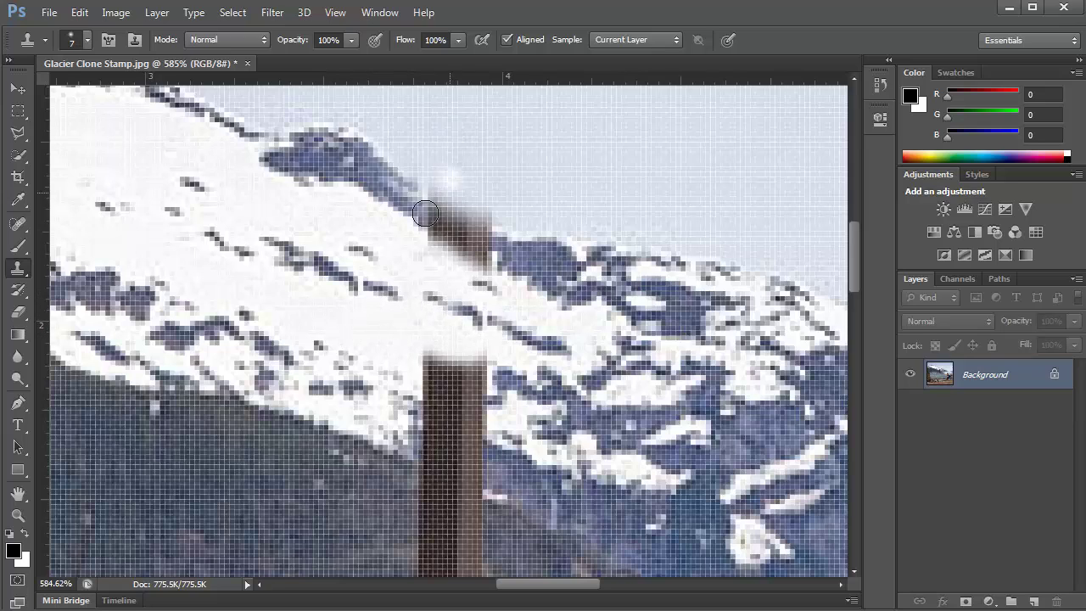
drag(400, 212, 466, 251)
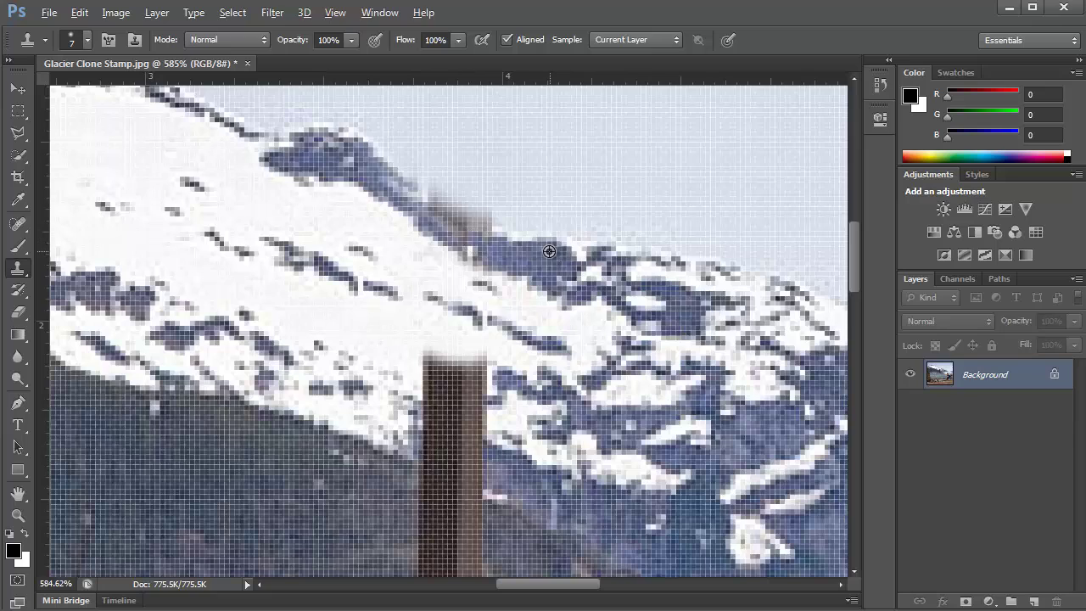
mouse_move(506, 248)
mouse_down()
mouse_move(438, 216)
mouse_move(422, 192)
mouse_move(503, 212)
mouse_up()
alt+click(422, 154)
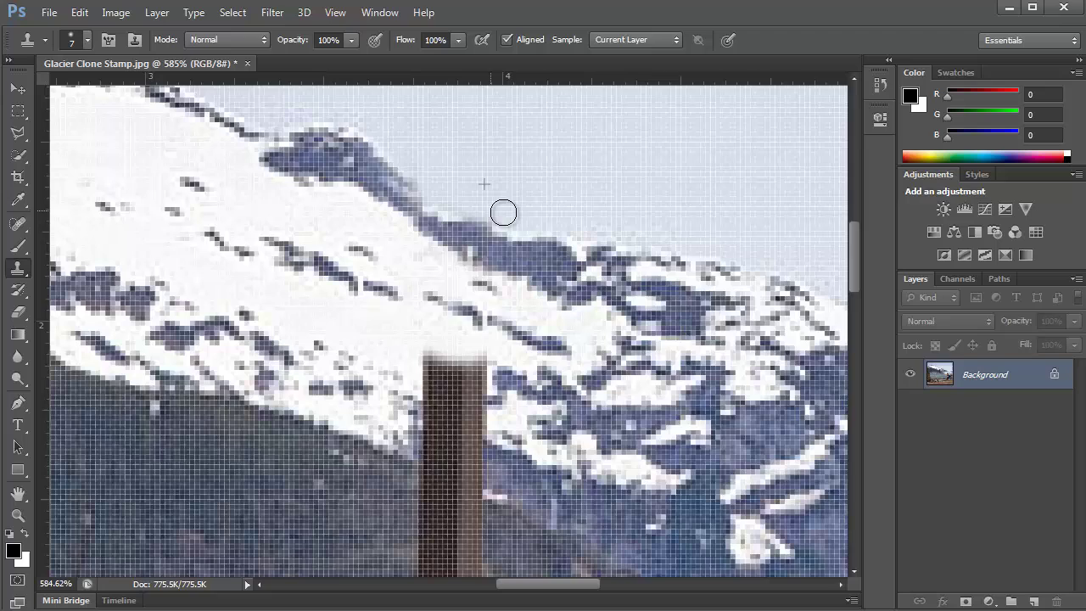
Clone snow and the blue rock face over the upper part of the remaining pole, down to the edge of the dark hillside
alt+click(393, 339)
mouse_move(417, 359)
mouse_down()
mouse_move(394, 338)
mouse_move(478, 360)
mouse_move(438, 320)
mouse_move(421, 284)
mouse_move(434, 272)
mouse_move(472, 316)
mouse_up()
alt+click(392, 337)
alt+click(478, 307)
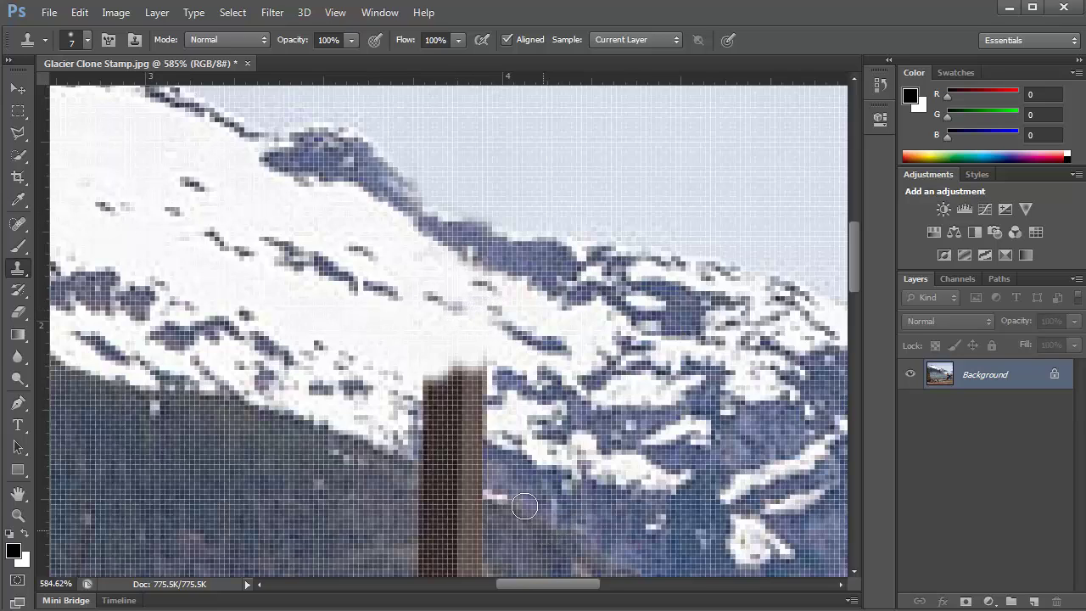
mouse_move(413, 373)
mouse_down()
mouse_move(483, 365)
mouse_move(422, 363)
mouse_move(448, 393)
mouse_move(461, 388)
mouse_move(395, 346)
mouse_up()
alt+click(387, 339)
drag(448, 377, 481, 383)
mouse_move(475, 474)
mouse_down()
mouse_move(434, 452)
mouse_move(476, 446)
mouse_move(477, 433)
mouse_move(438, 429)
mouse_move(429, 410)
mouse_move(480, 422)
mouse_up()
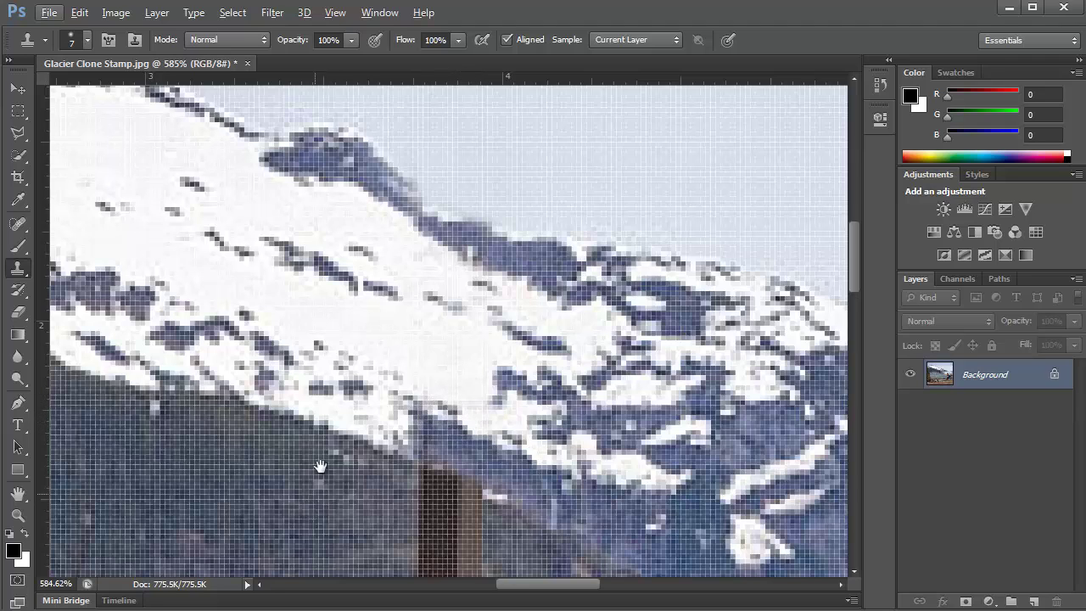
Clone the dark hillside texture over the rest of the pole down to the upper edge of the sign
drag(321, 465, 330, 367)
alt+click(340, 407)
mouse_move(442, 413)
mouse_down()
mouse_move(474, 417)
mouse_move(434, 395)
mouse_move(447, 389)
mouse_move(433, 366)
mouse_move(468, 370)
mouse_move(478, 386)
mouse_move(457, 390)
mouse_move(487, 395)
mouse_move(469, 376)
mouse_up()
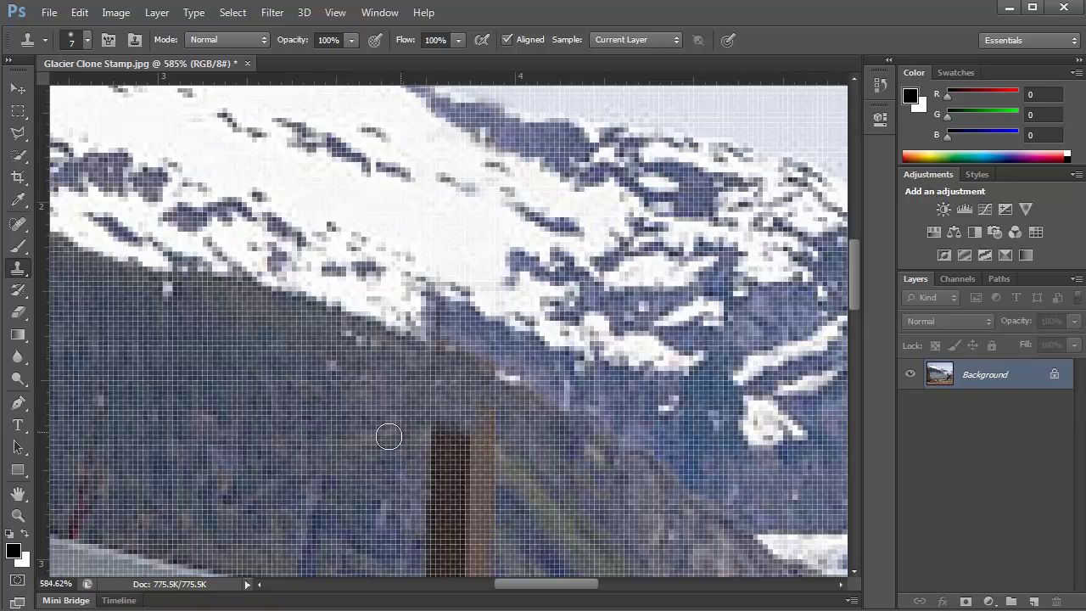
mouse_move(413, 439)
mouse_down()
mouse_move(481, 465)
mouse_move(487, 456)
mouse_move(437, 431)
mouse_move(486, 422)
mouse_up()
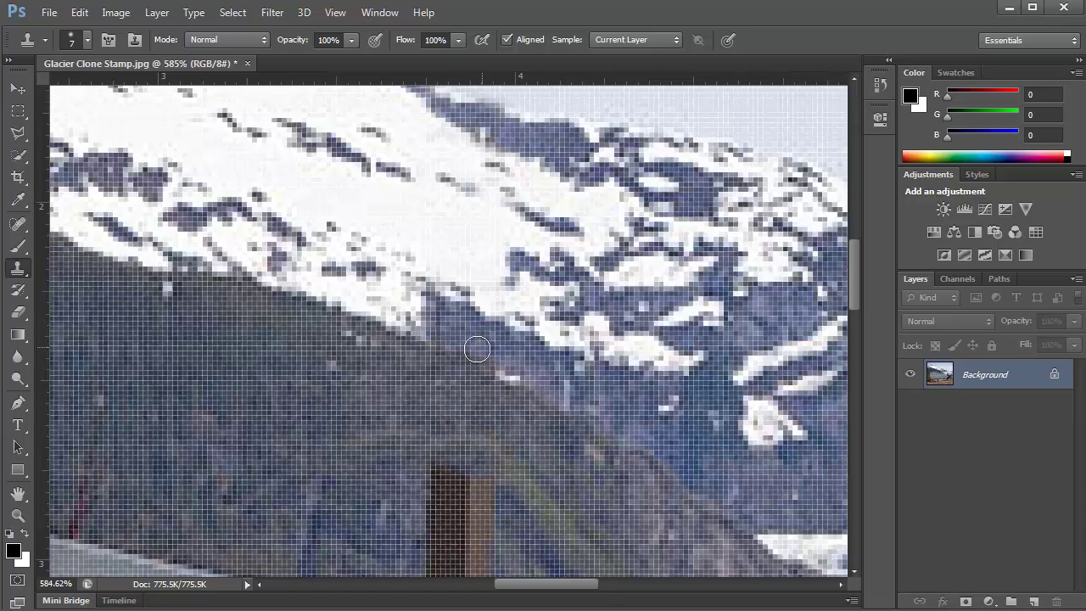
scroll(408, 424, down, 2)
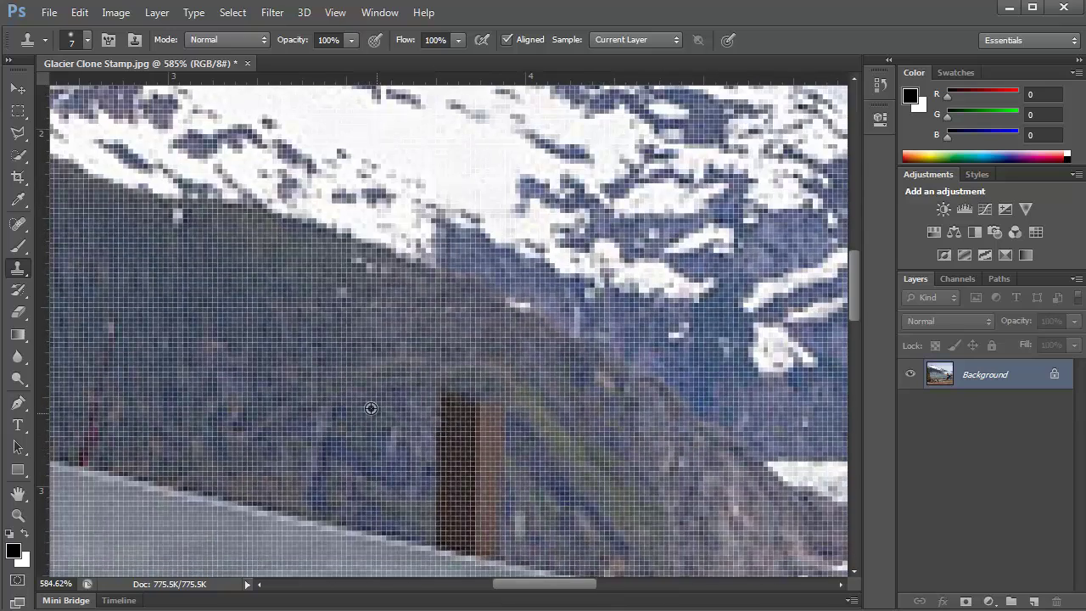
mouse_move(443, 397)
mouse_down()
mouse_move(499, 419)
mouse_move(446, 423)
mouse_move(448, 438)
mouse_move(494, 451)
mouse_move(444, 457)
mouse_move(445, 473)
mouse_move(492, 469)
mouse_move(488, 483)
mouse_move(483, 497)
mouse_move(415, 494)
mouse_up()
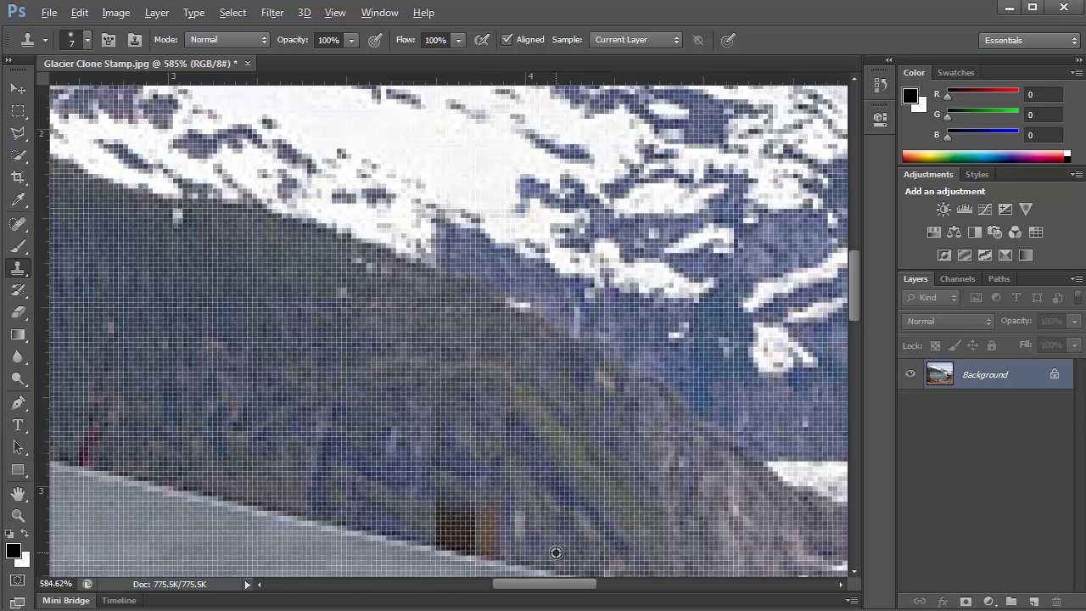
mouse_move(465, 522)
mouse_down()
mouse_move(444, 517)
mouse_move(475, 538)
mouse_move(490, 525)
mouse_move(444, 529)
mouse_up()
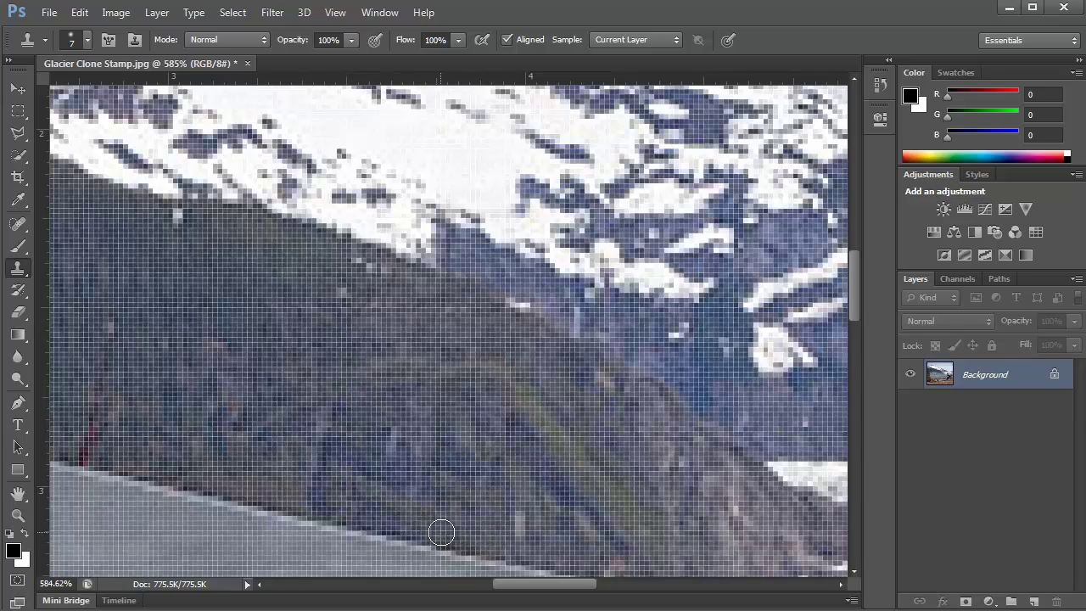
Check the retouched hillside up close and examine the whole photo for traces of the pole
scroll(507, 465, down, 1)
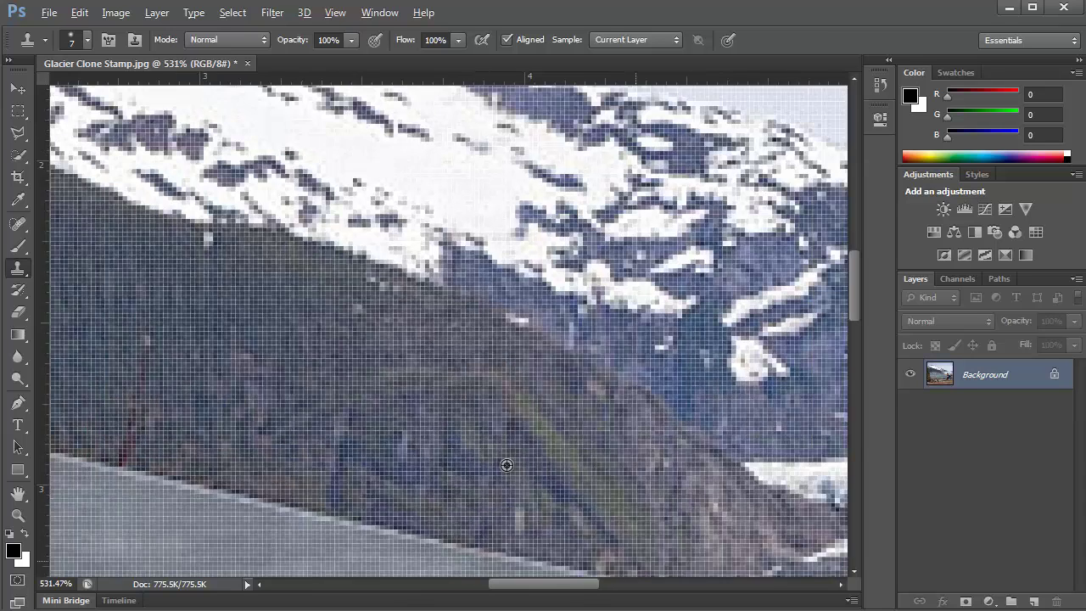
scroll(506, 465, down, 1)
scroll(492, 467, down, 1)
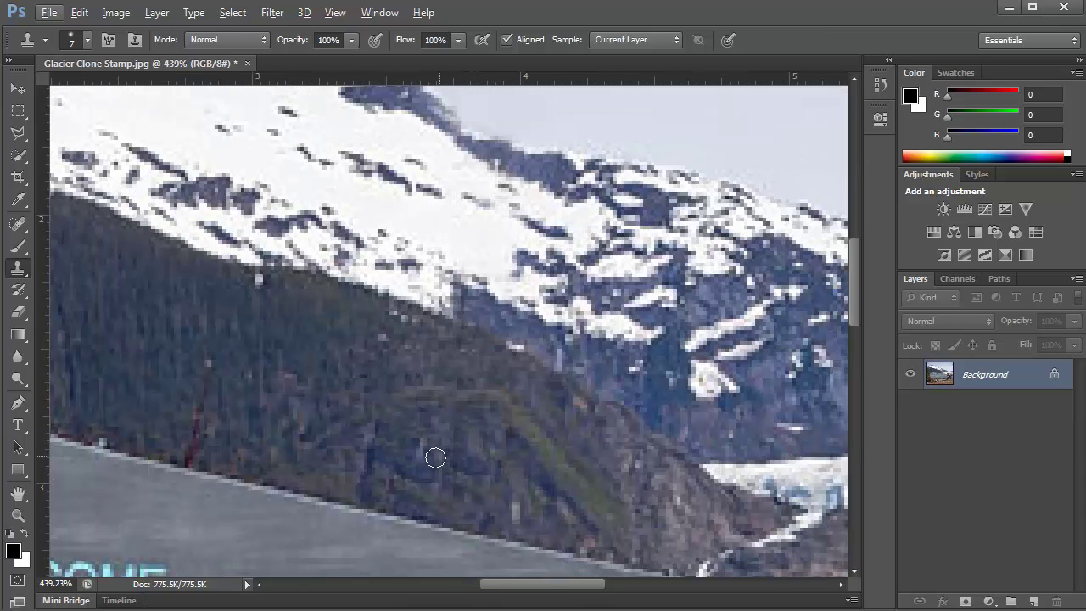
key(alt)
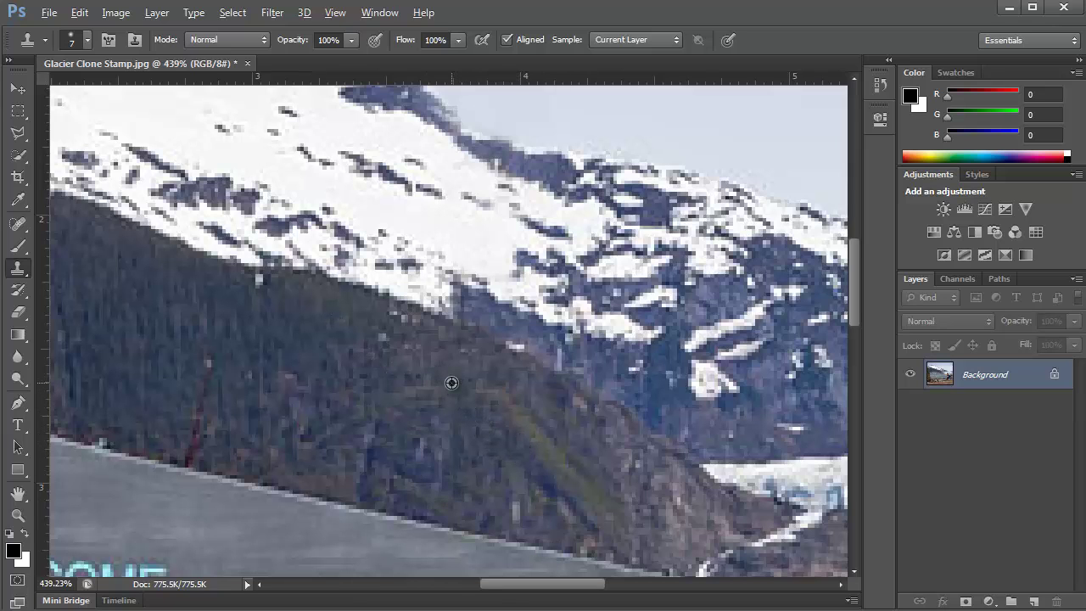
scroll(454, 365, down, 6)
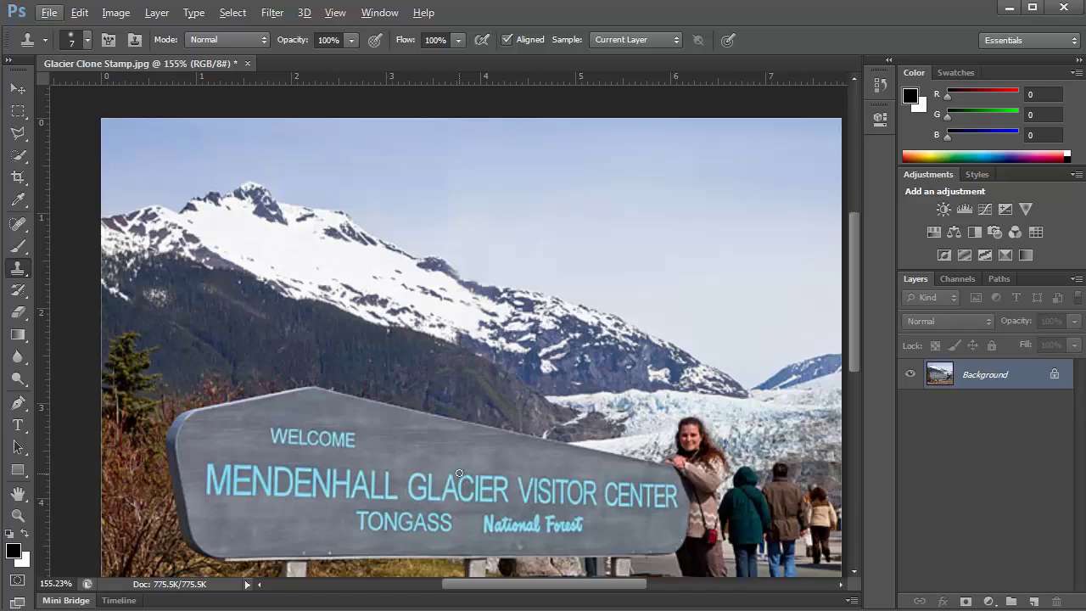
scroll(459, 474, down, 2)
drag(462, 476, 461, 435)
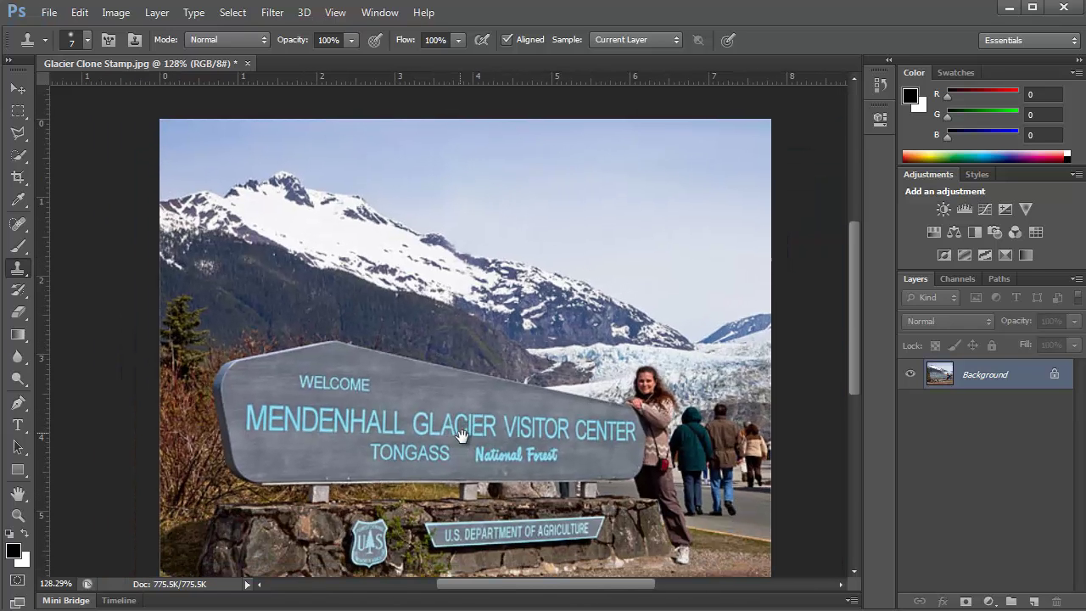
Compare the retouched photo with its original history state, then return to the latest Clone Stamp state
click(375, 15)
click(388, 278)
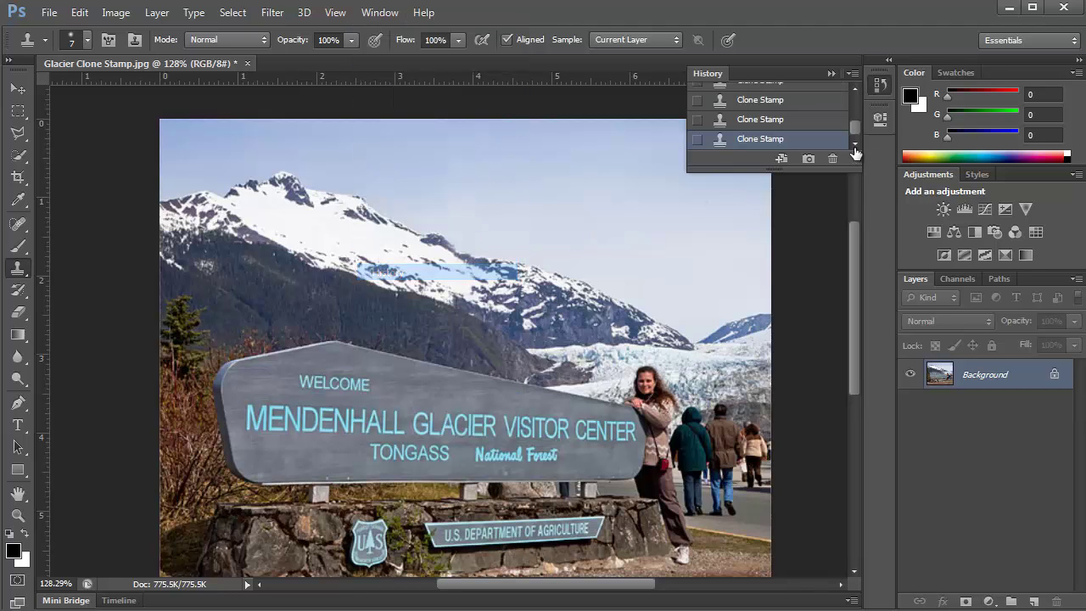
scroll(853, 133, up, 5)
click(785, 95)
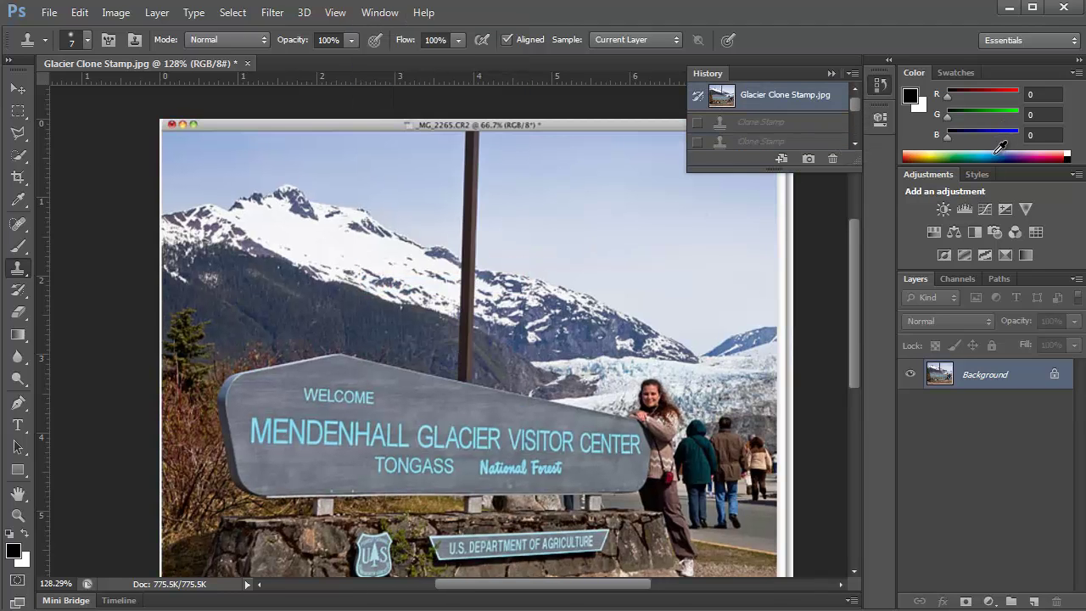
key(ctrl+z)
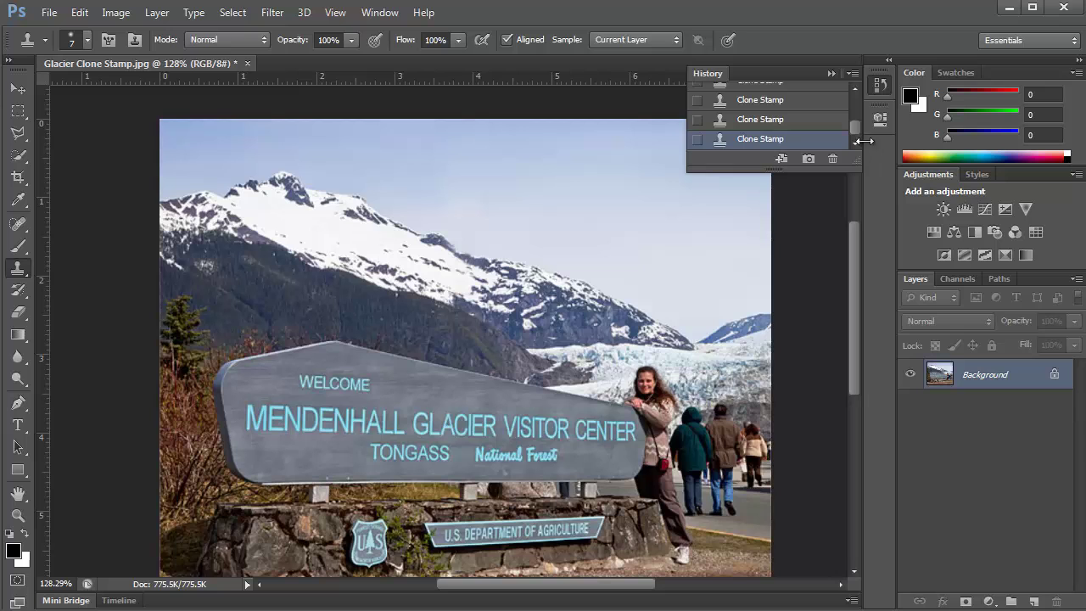
click(832, 73)
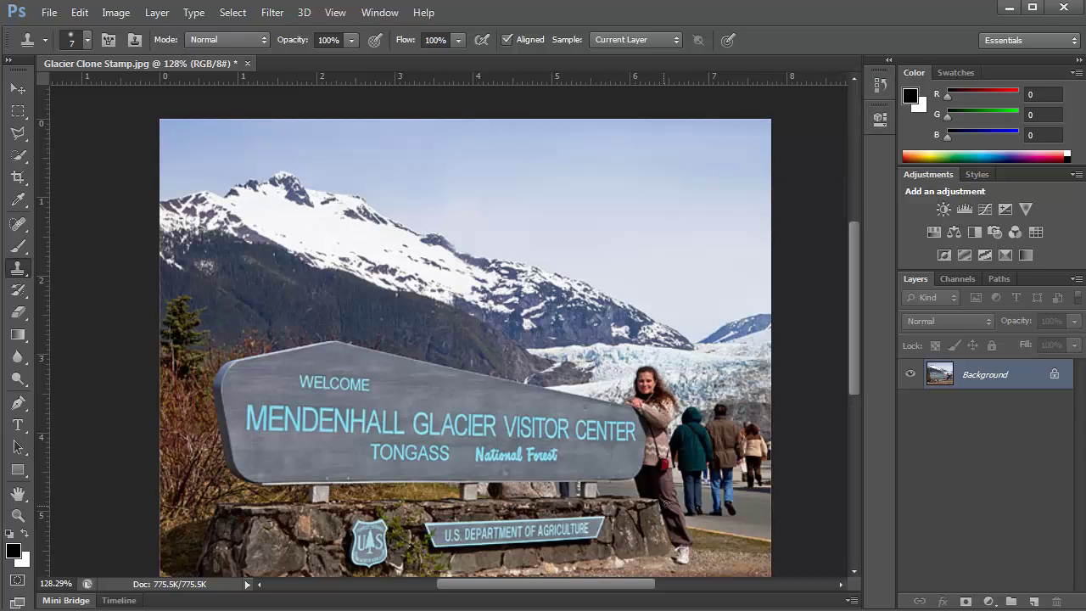
With a 10 px brush, clone glacier ice over the head and face of the woman leaning on the sign
drag(633, 460, 458, 348)
drag(475, 484, 563, 477)
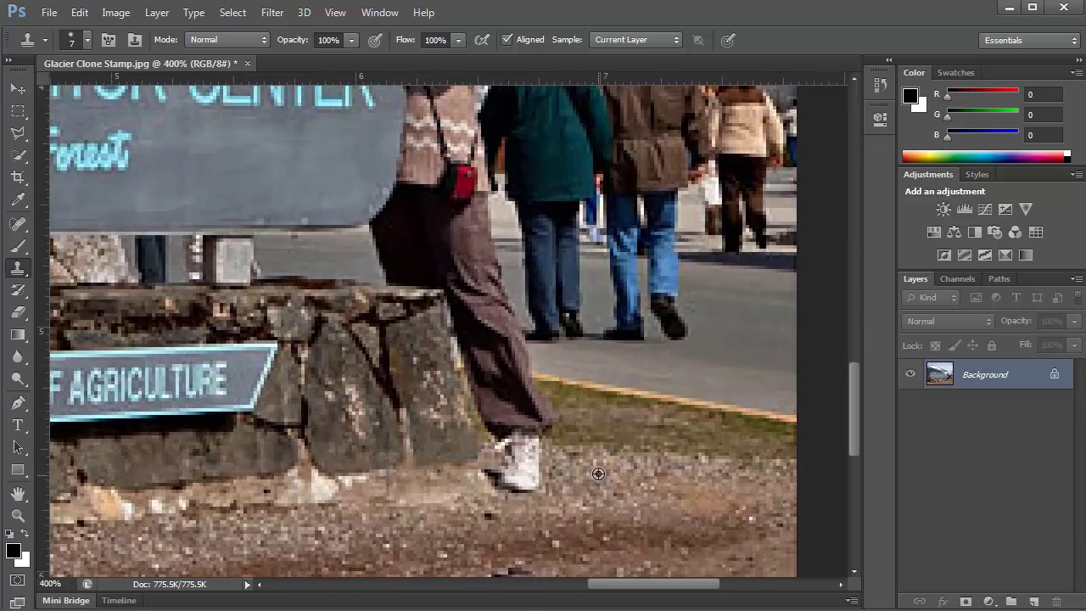
key(bracketright)
drag(459, 144, 478, 364)
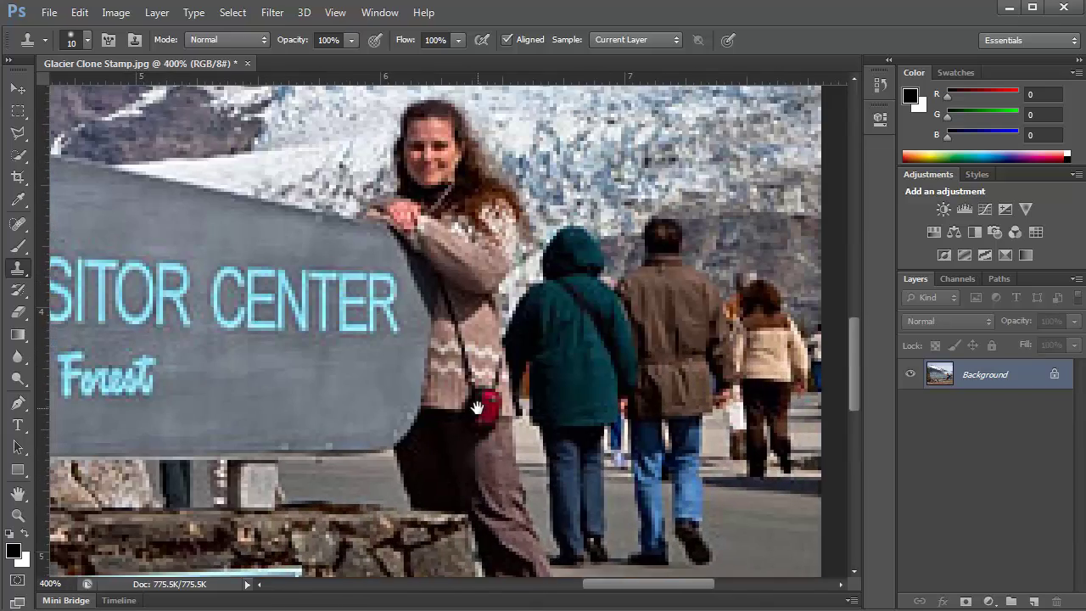
drag(514, 498, 521, 519)
mouse_move(561, 164)
mouse_down()
mouse_move(487, 300)
mouse_move(360, 306)
mouse_move(392, 287)
mouse_move(311, 298)
mouse_move(352, 291)
mouse_move(370, 264)
mouse_move(339, 262)
mouse_up()
alt+click(500, 289)
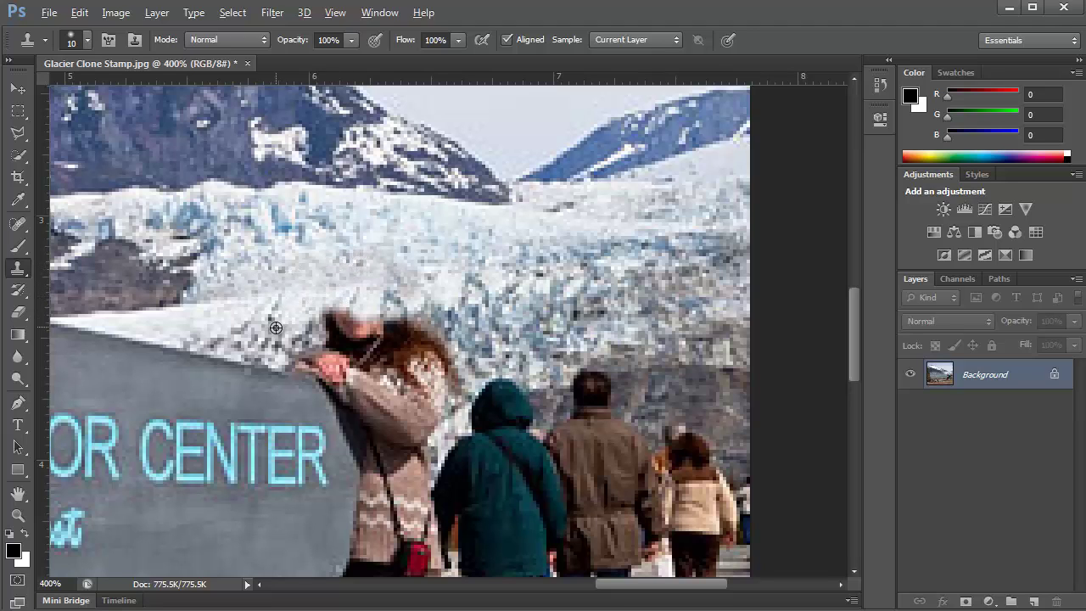
mouse_move(343, 331)
mouse_down()
mouse_move(400, 320)
mouse_move(337, 343)
mouse_move(384, 319)
mouse_move(426, 322)
mouse_move(446, 306)
mouse_up()
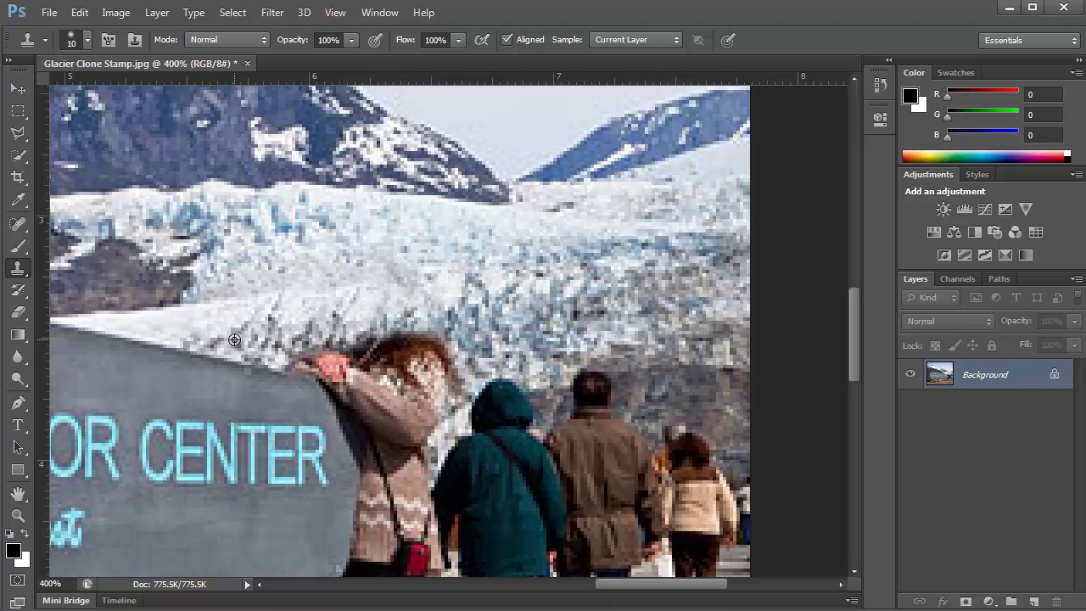
Sample the glacier beside the sign and clone it over the woman's hair, hand and shoulder
alt+click(235, 340)
mouse_move(276, 350)
mouse_down()
mouse_move(446, 344)
mouse_move(456, 358)
mouse_move(359, 355)
mouse_move(416, 365)
mouse_move(425, 378)
mouse_move(395, 373)
mouse_move(448, 373)
mouse_move(444, 337)
mouse_up()
mouse_move(443, 381)
mouse_down()
mouse_move(427, 409)
mouse_move(324, 363)
mouse_up()
mouse_move(281, 358)
mouse_down()
mouse_move(344, 338)
mouse_move(333, 368)
mouse_move(381, 396)
mouse_up()
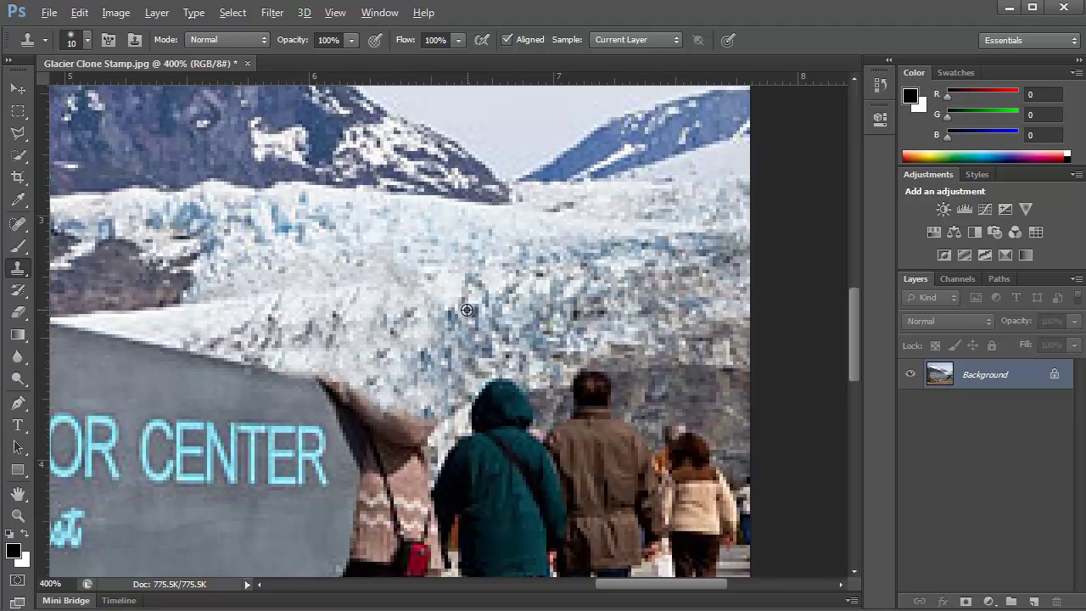
Sample the glacier above the hooded person and clone it over the woman's arm and upper sweater beside the sign
alt+click(467, 316)
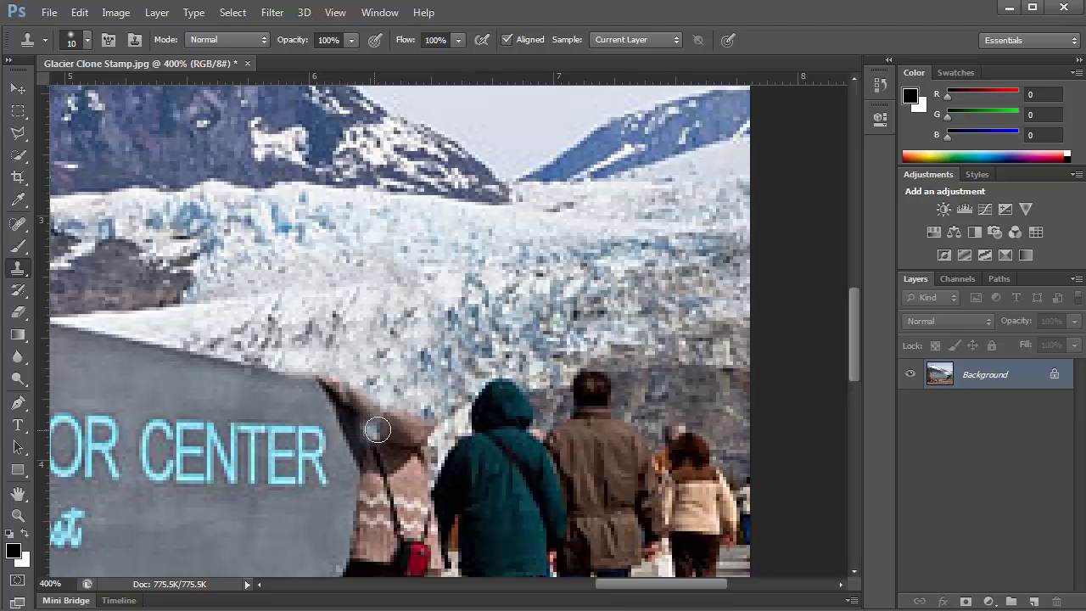
mouse_move(375, 431)
mouse_down()
mouse_move(363, 385)
mouse_move(319, 356)
mouse_move(387, 387)
mouse_move(399, 422)
mouse_move(412, 427)
mouse_move(430, 414)
mouse_move(416, 420)
mouse_up()
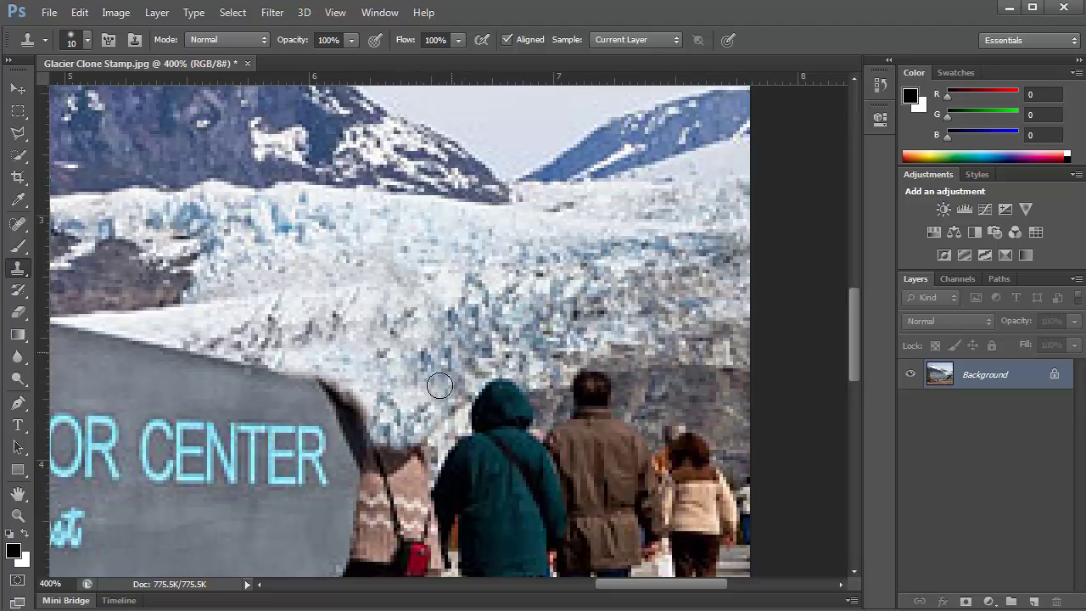
mouse_move(399, 456)
mouse_down()
mouse_move(387, 450)
mouse_move(377, 468)
mouse_move(369, 396)
mouse_move(352, 429)
mouse_up()
Clone the grass strip and yellow curb line across the woman's lower trouser leg up to the stone wall
scroll(467, 502, down, 5)
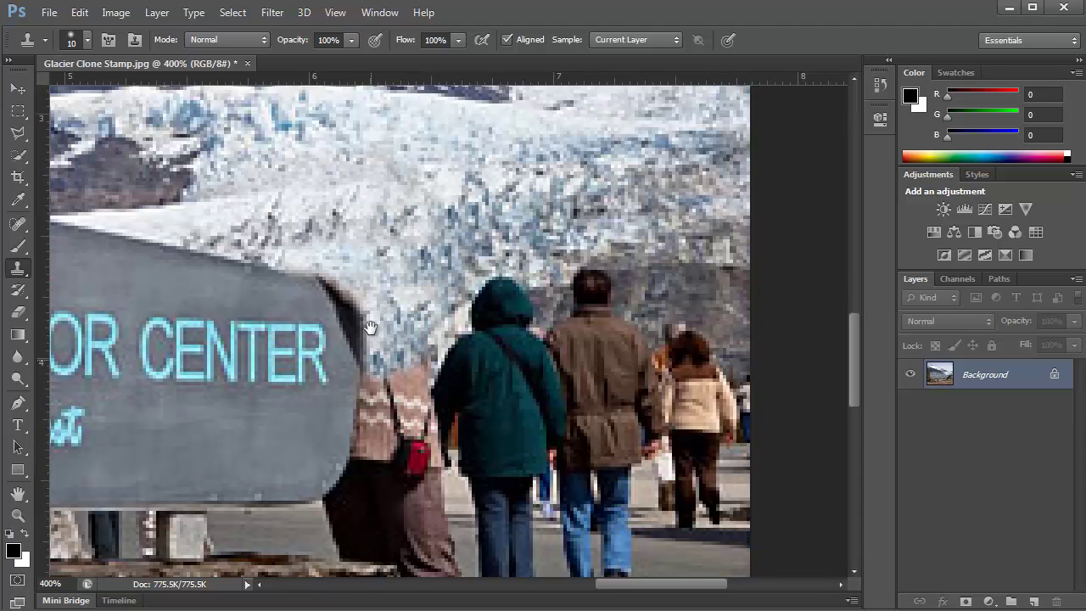
scroll(468, 503, down, 2)
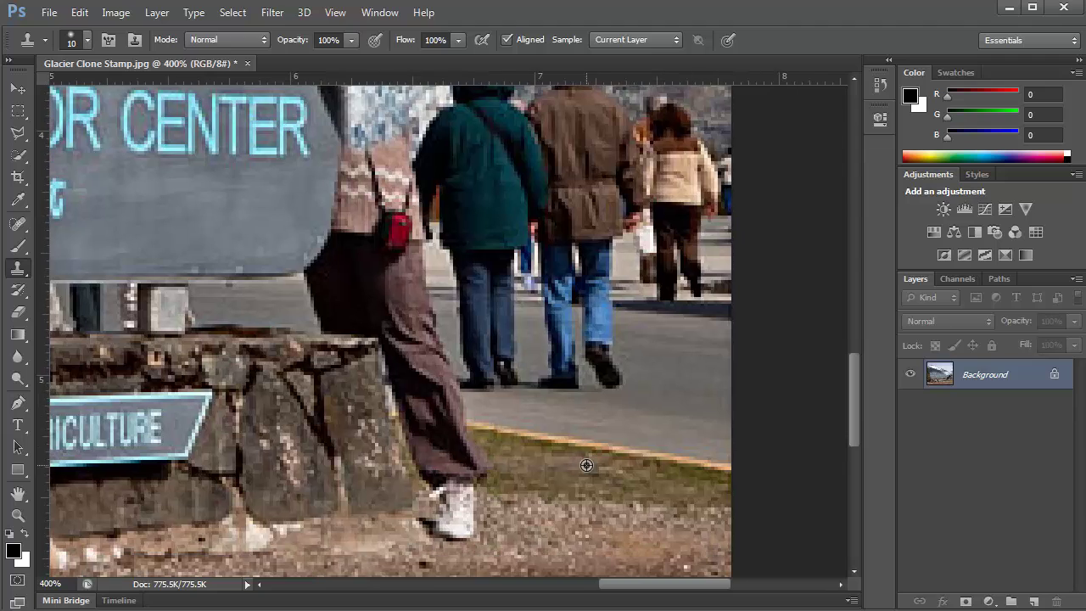
mouse_move(469, 477)
mouse_down()
mouse_move(480, 477)
mouse_move(433, 473)
mouse_move(481, 466)
mouse_move(448, 434)
mouse_move(426, 433)
mouse_up()
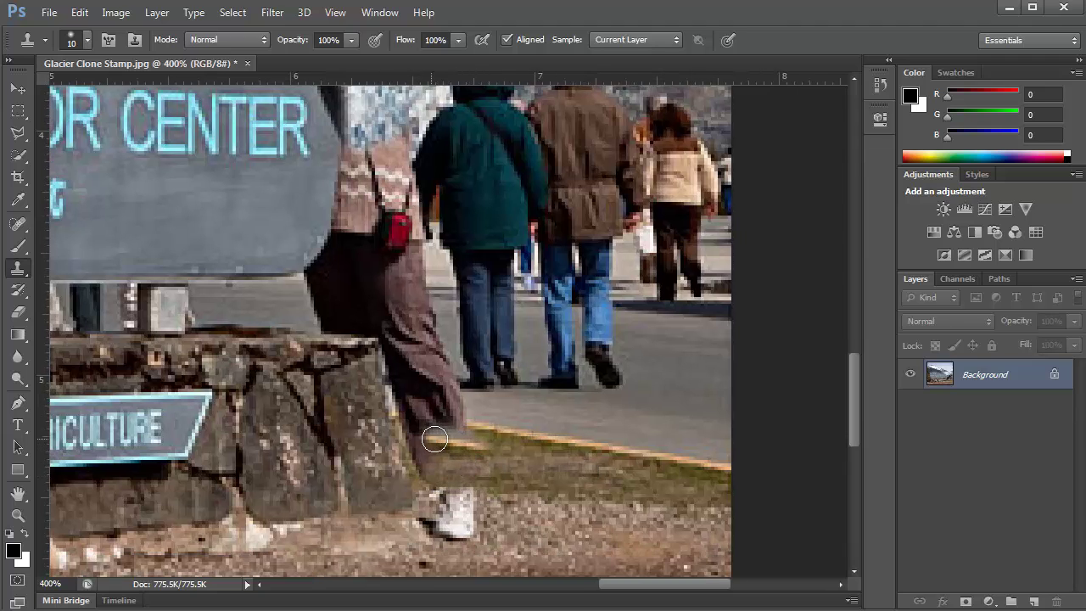
alt+click(577, 471)
mouse_move(510, 471)
mouse_down()
mouse_move(437, 441)
mouse_move(419, 441)
mouse_move(423, 463)
mouse_move(433, 448)
mouse_move(415, 428)
mouse_move(520, 435)
mouse_move(400, 413)
mouse_up()
Clone road pavement over the woman's trouser leg above the curb, and gravel over her white shoe
mouse_move(548, 413)
mouse_down()
mouse_move(408, 395)
mouse_move(409, 386)
mouse_move(445, 391)
mouse_up()
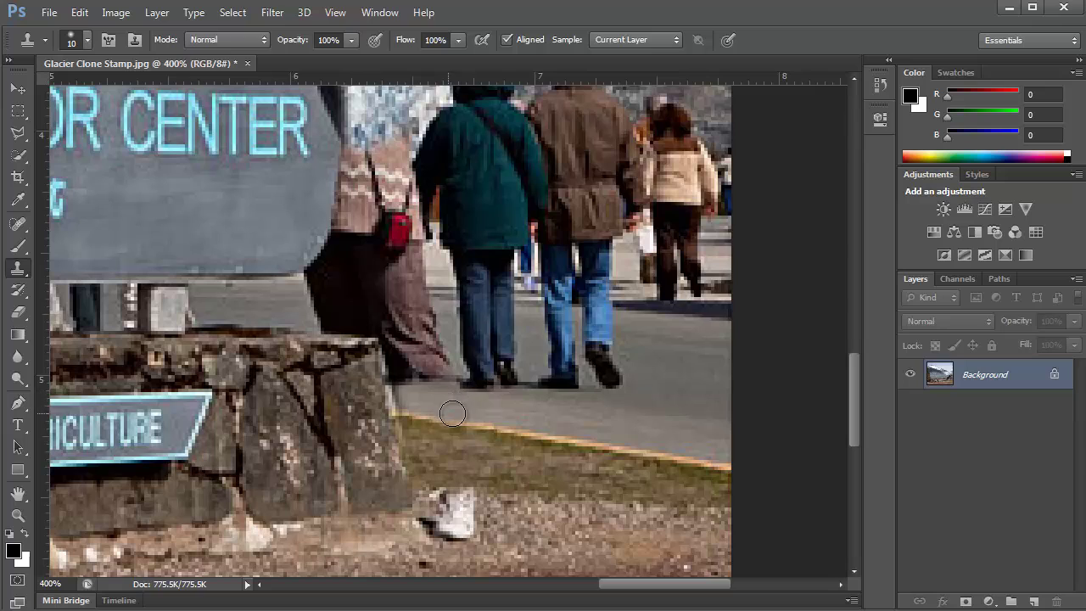
mouse_move(424, 373)
mouse_down()
mouse_move(442, 385)
mouse_move(445, 360)
mouse_move(424, 371)
mouse_move(443, 395)
mouse_move(446, 360)
mouse_move(433, 370)
mouse_up()
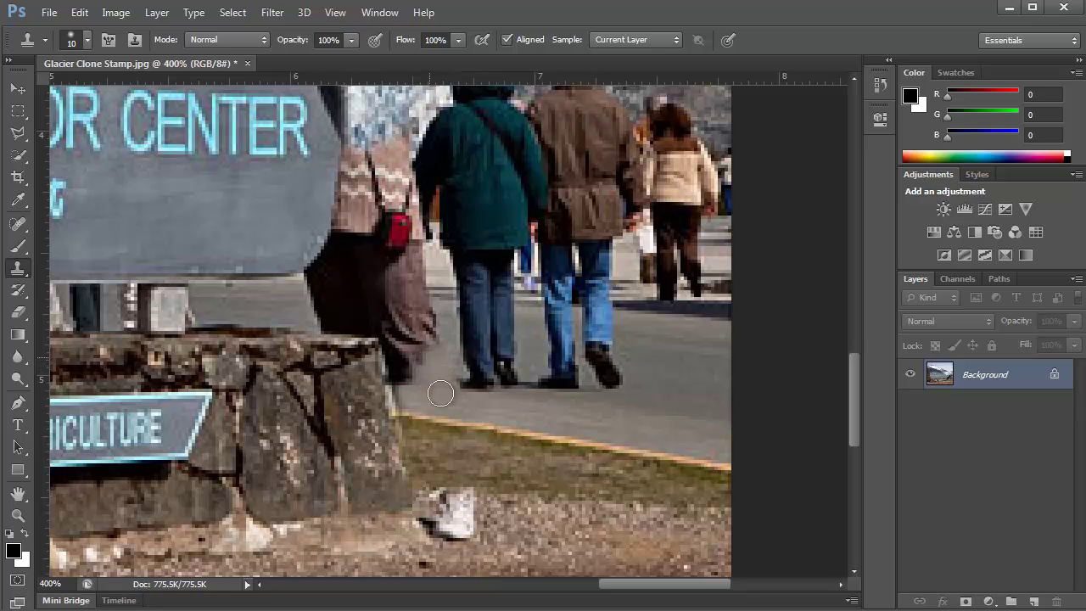
alt+click(557, 513)
mouse_move(458, 520)
mouse_down()
mouse_move(444, 513)
mouse_move(461, 501)
mouse_move(459, 524)
mouse_move(441, 531)
mouse_move(454, 533)
mouse_move(420, 522)
mouse_up()
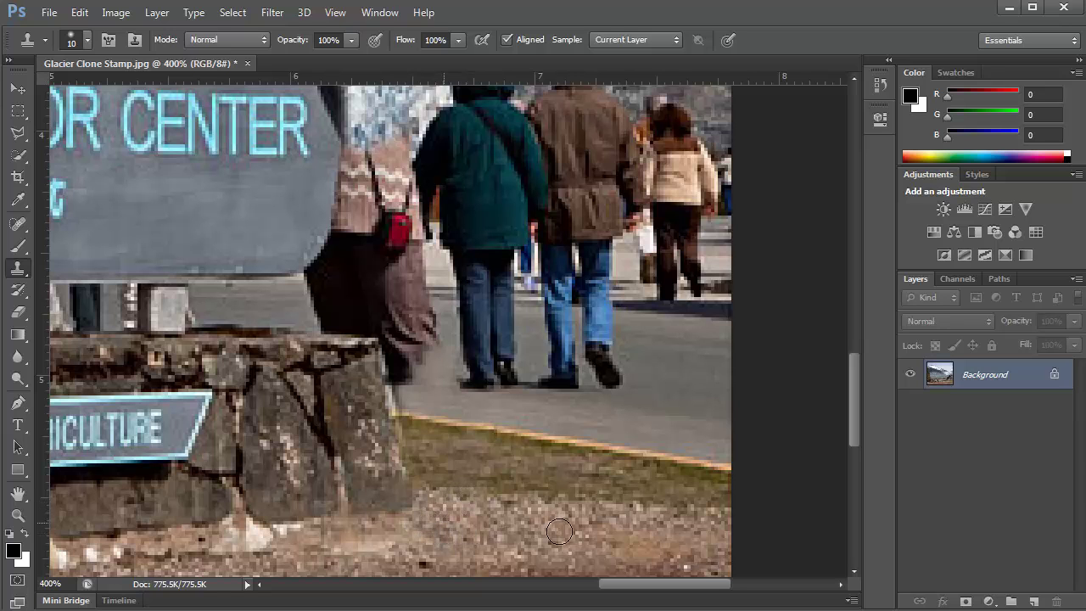
Close Glacier Clone Stamp.jpg without saving and open Clone Tool.jpg from the 5 - Image Retouching folder
drag(494, 394, 618, 421)
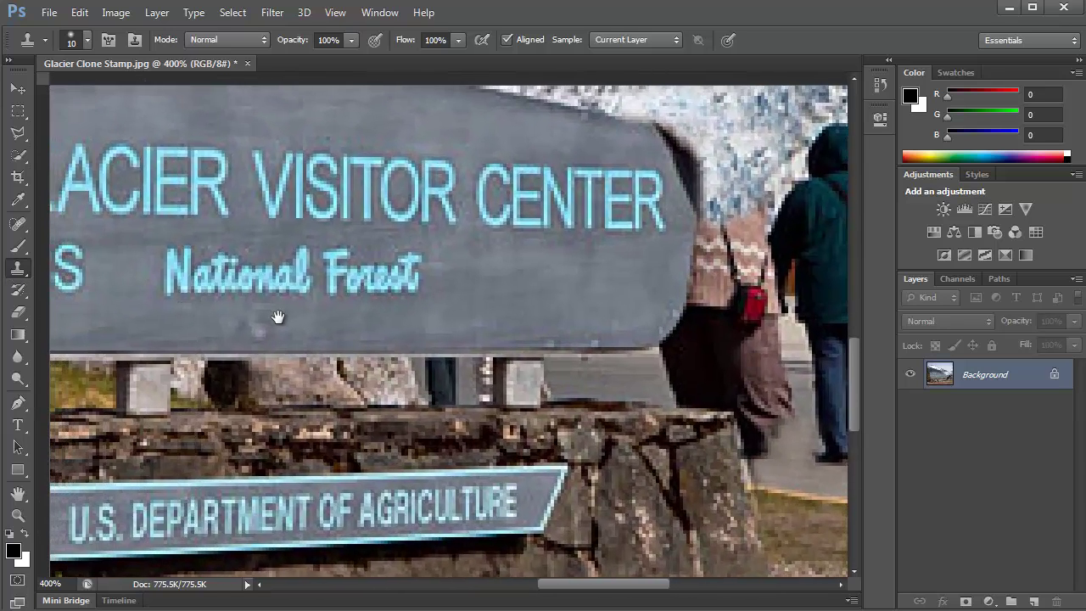
scroll(277, 317, down, 8)
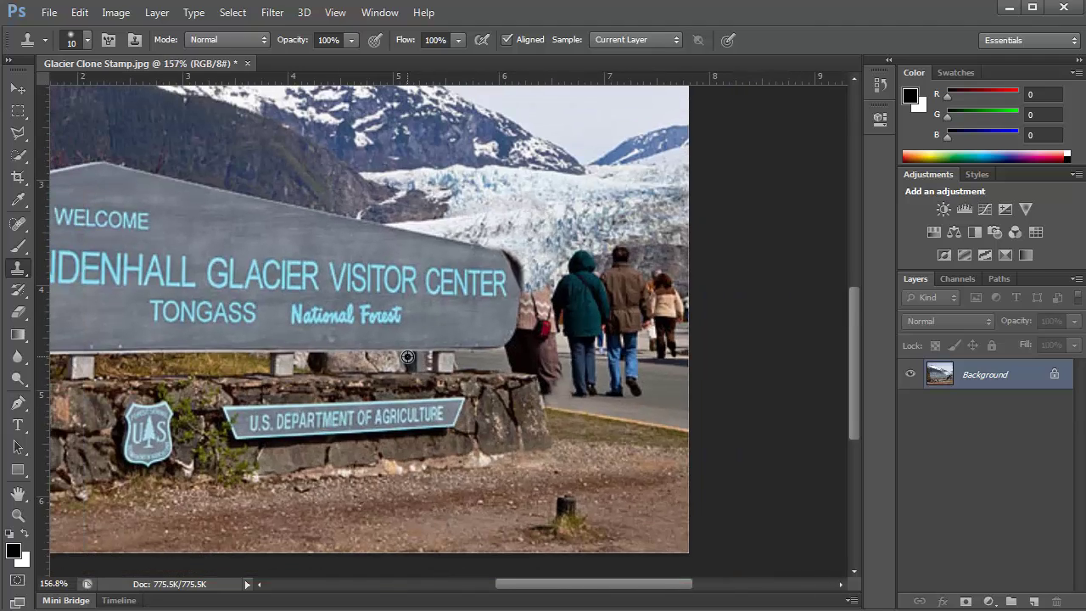
scroll(407, 357, down, 2)
drag(376, 281, 412, 335)
scroll(415, 330, down, 2)
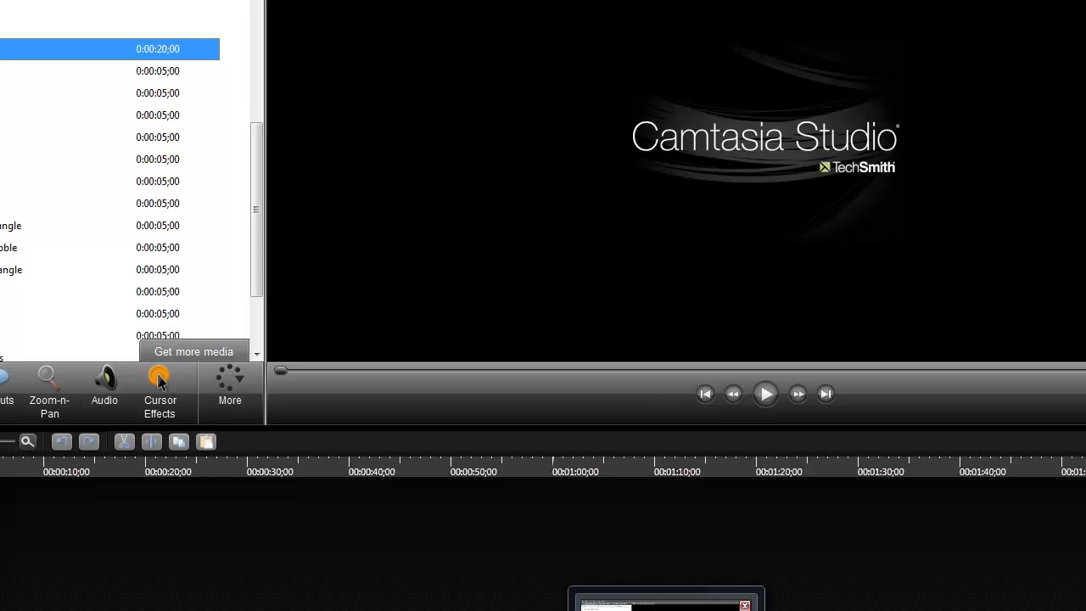
key(ctrl+w)
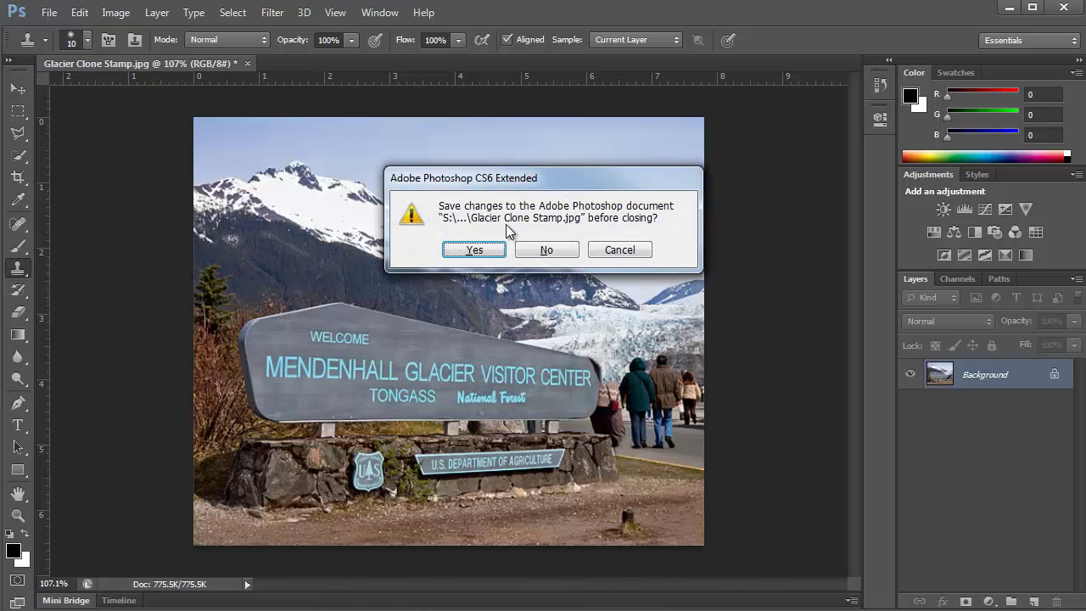
click(528, 251)
key(alt+Tab)
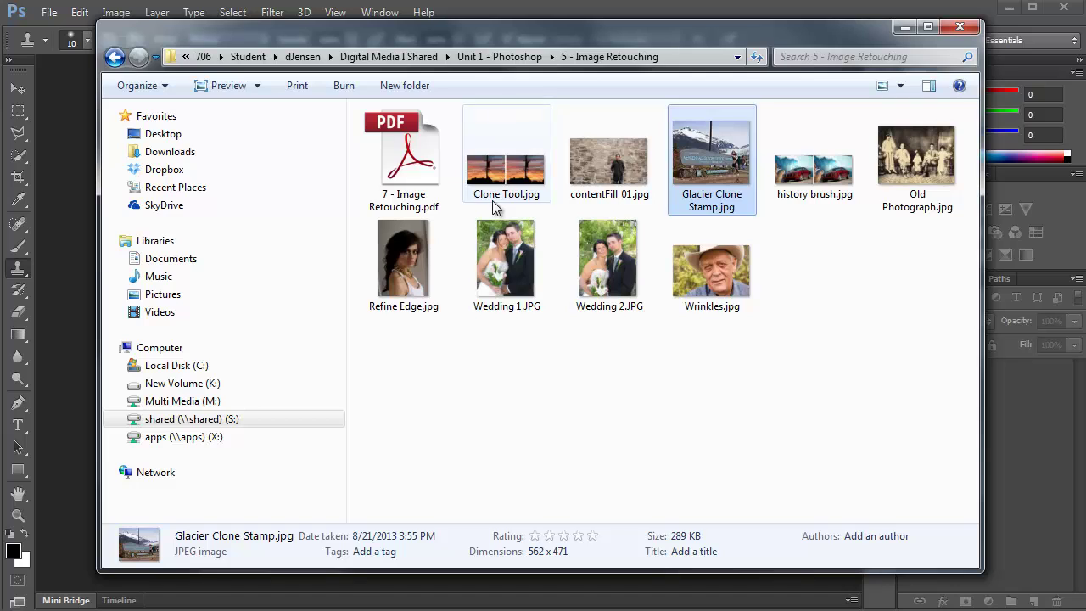
mouse_move(496, 208)
mouse_down()
mouse_move(194, 189)
mouse_move(53, 193)
mouse_move(85, 194)
mouse_up()
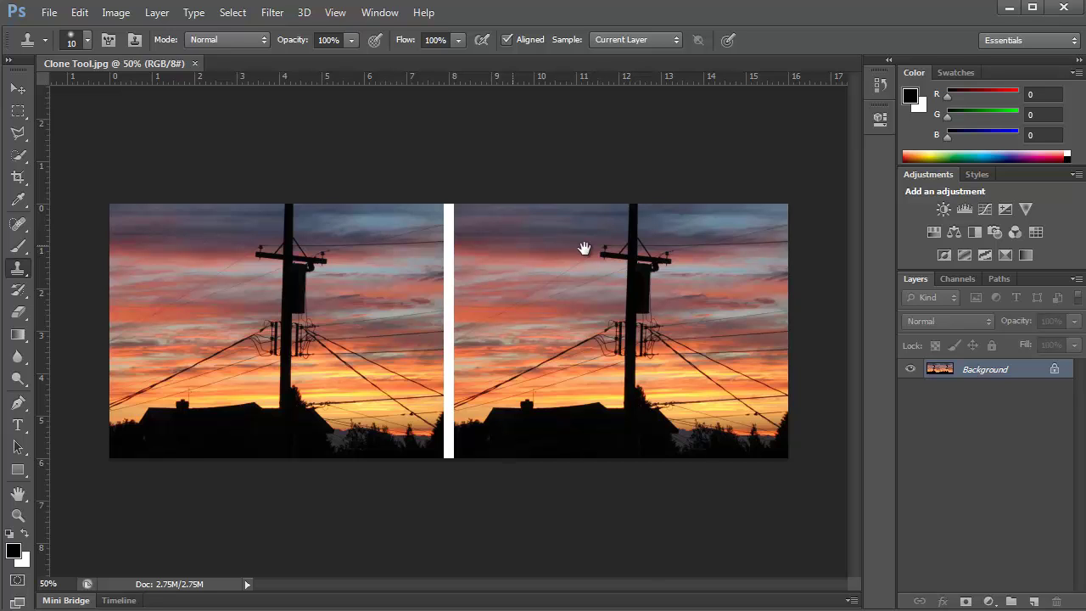
Enlarge the brush to 30 and clone nearby sky over the top end of the utility pole in the right-hand picture
mouse_move(624, 246)
mouse_down()
mouse_move(654, 243)
mouse_move(537, 315)
mouse_move(439, 308)
mouse_move(436, 295)
mouse_up()
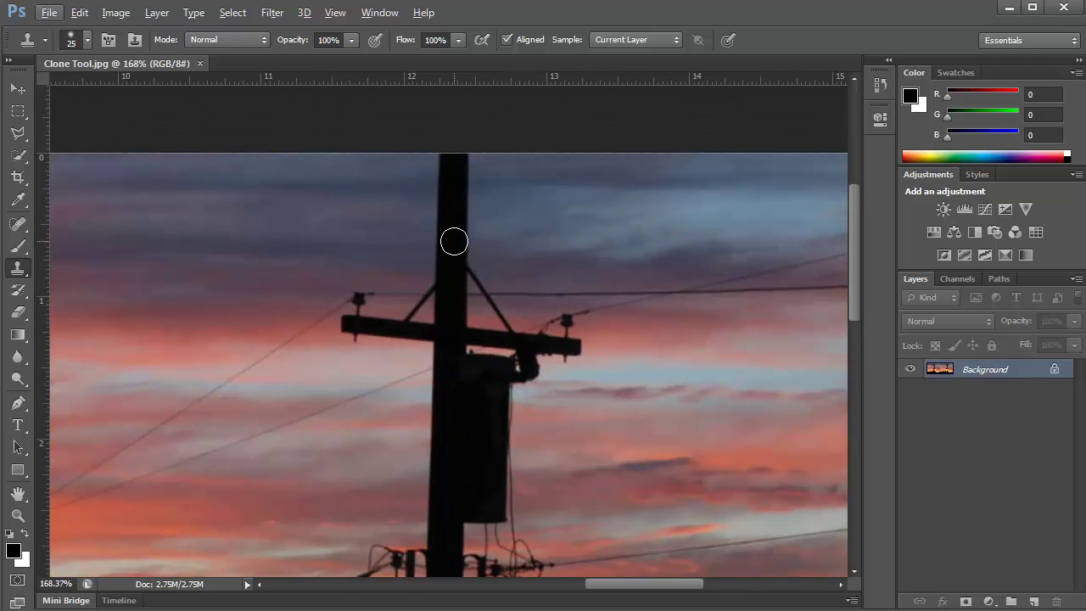
key(bracketright)
key(alt)
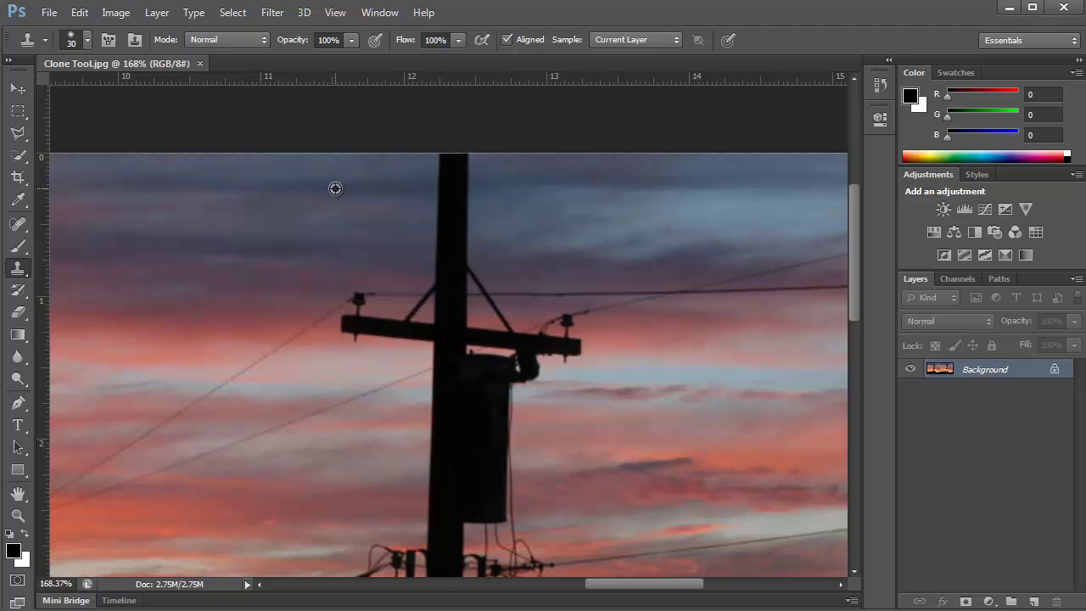
alt+click(335, 189)
mouse_move(441, 182)
mouse_down()
mouse_move(482, 176)
mouse_move(434, 165)
mouse_move(465, 162)
mouse_up()
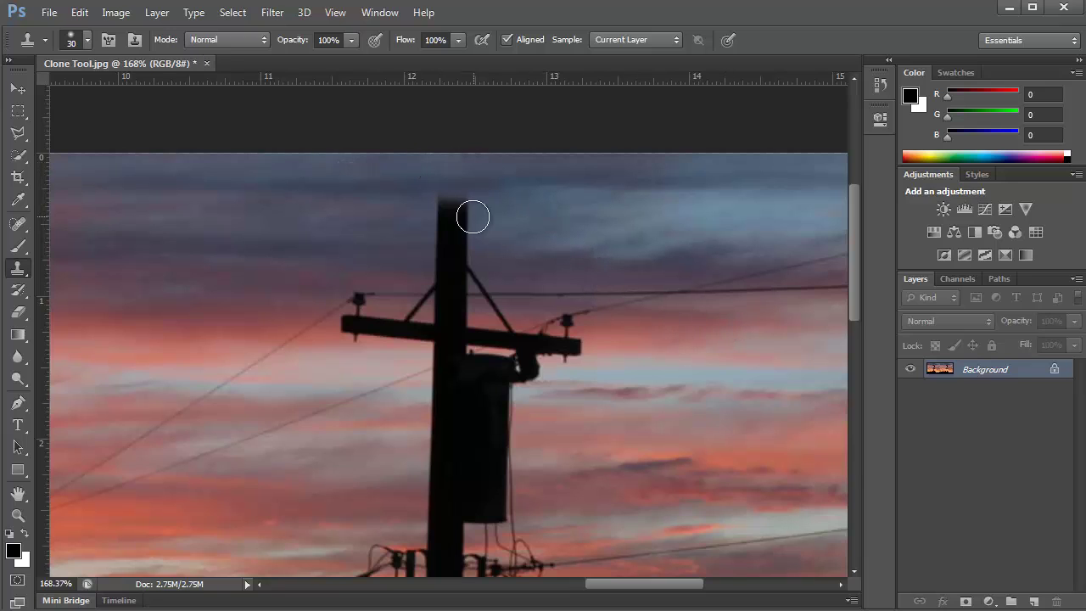
mouse_move(473, 218)
mouse_down()
mouse_move(440, 222)
mouse_move(477, 238)
mouse_up()
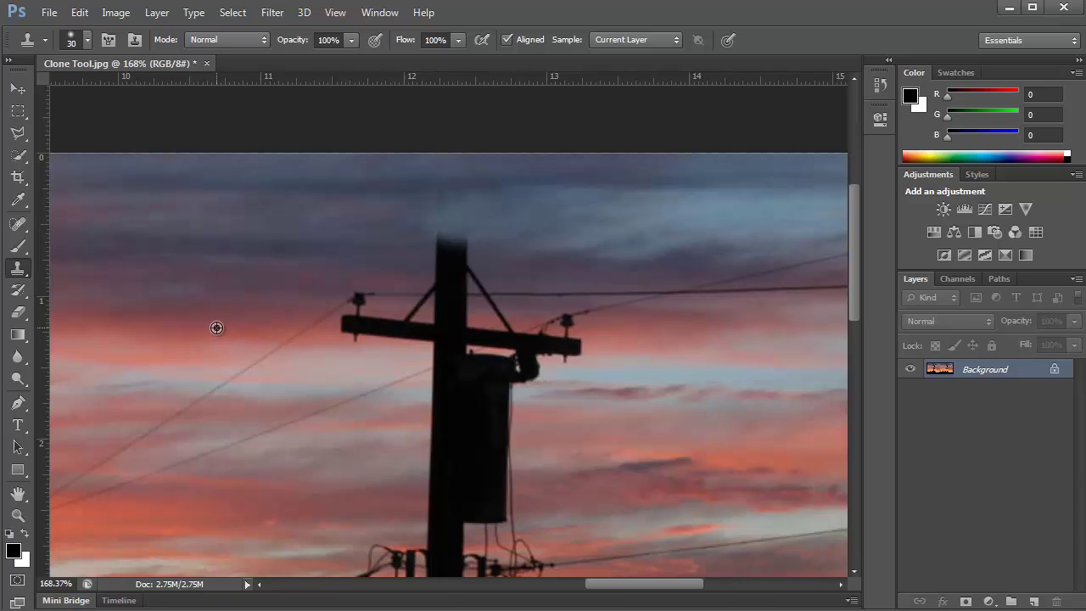
Clone pink sky over the crossarm's left tip with its insulator and wire end, and over the insulator on its right tip
alt+click(217, 328)
mouse_move(306, 324)
mouse_down()
mouse_move(266, 322)
mouse_move(346, 317)
mouse_move(359, 311)
mouse_move(354, 300)
mouse_move(378, 300)
mouse_move(310, 330)
mouse_up()
alt+click(698, 320)
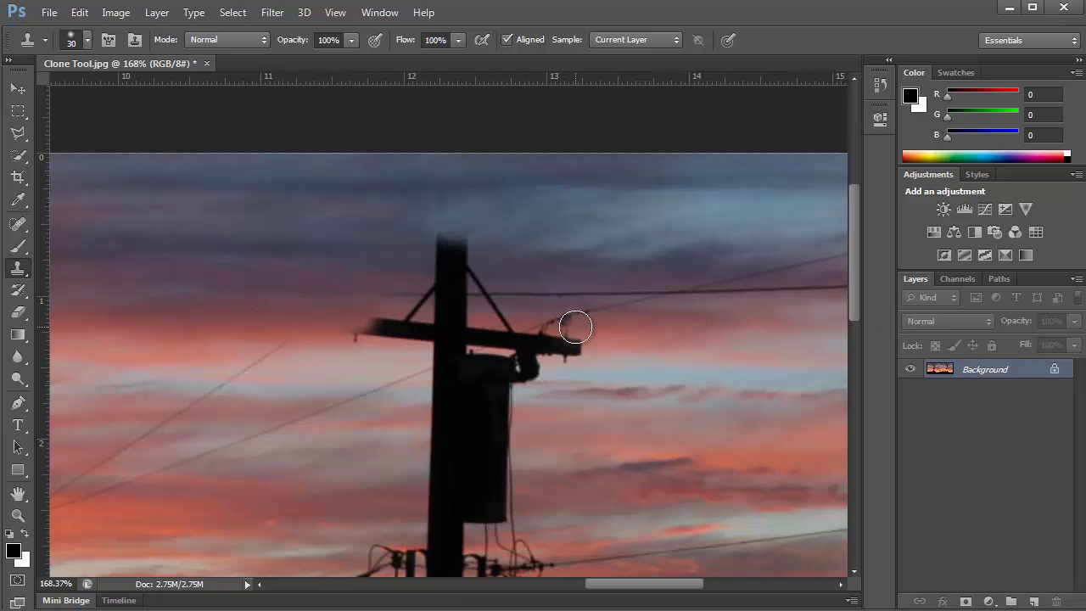
mouse_move(576, 326)
mouse_down()
mouse_move(542, 325)
mouse_move(627, 319)
mouse_up()
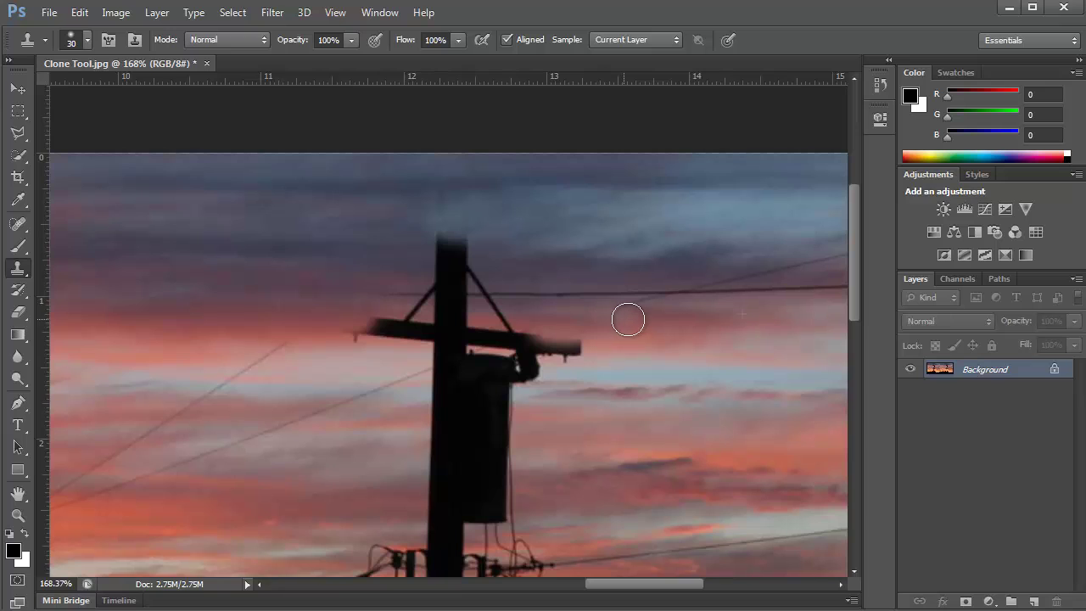
Sample the sky right of the pole, clone it over the pole down to the horizontal wire, and retouch the sky above
alt+click(550, 264)
mouse_move(465, 267)
mouse_down()
mouse_move(436, 264)
mouse_move(465, 252)
mouse_move(443, 245)
mouse_move(467, 213)
mouse_up()
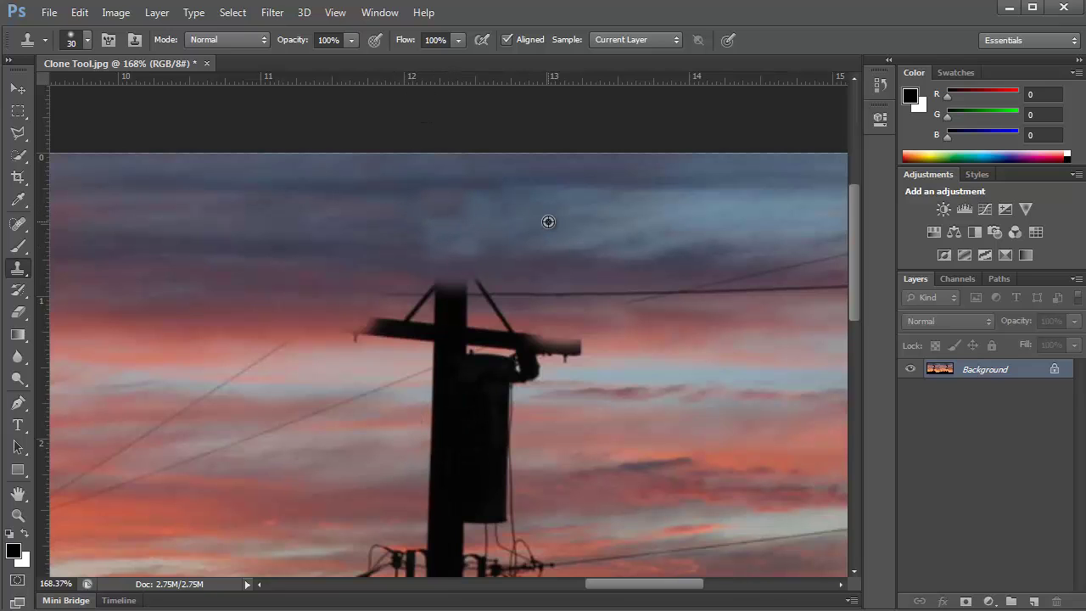
alt+click(548, 222)
drag(479, 225, 467, 210)
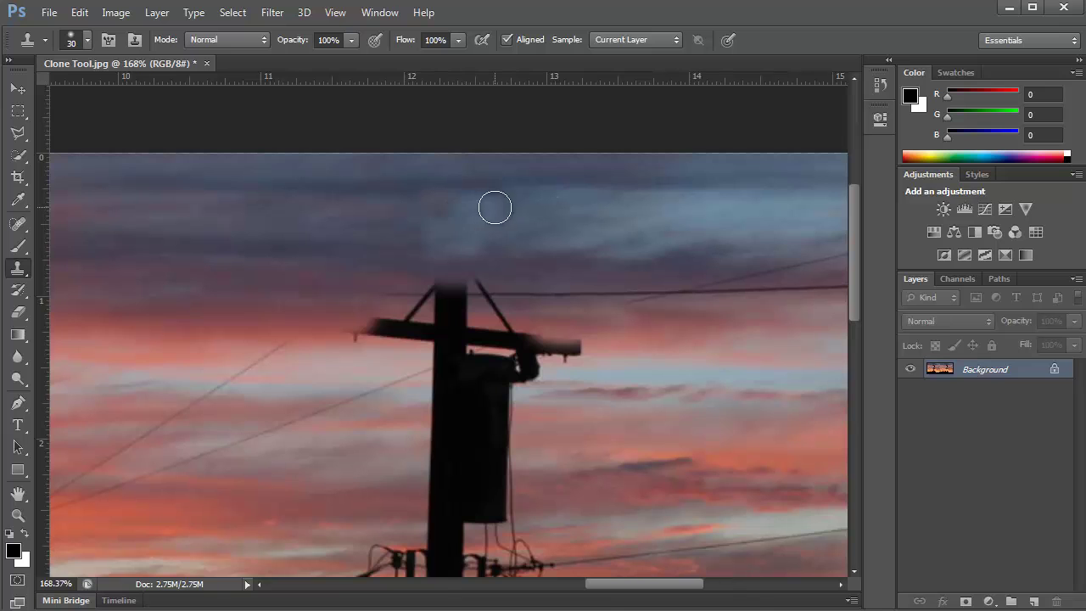
Clone the dark cloud band across the patchy blue sky just above the shortened pole
scroll(568, 396, down, 3)
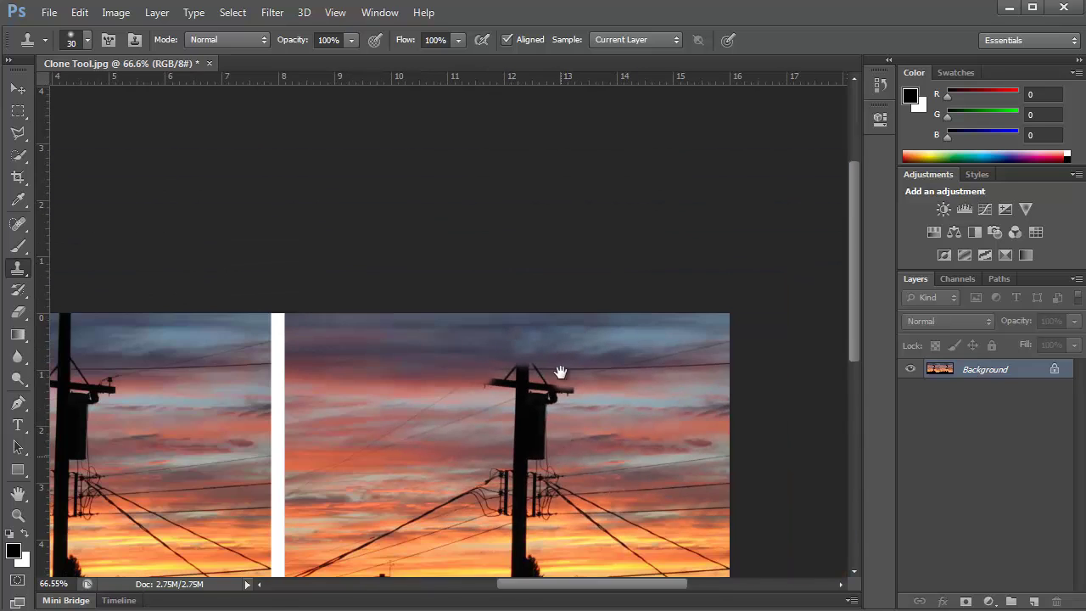
drag(560, 371, 552, 149)
scroll(514, 306, up, 4)
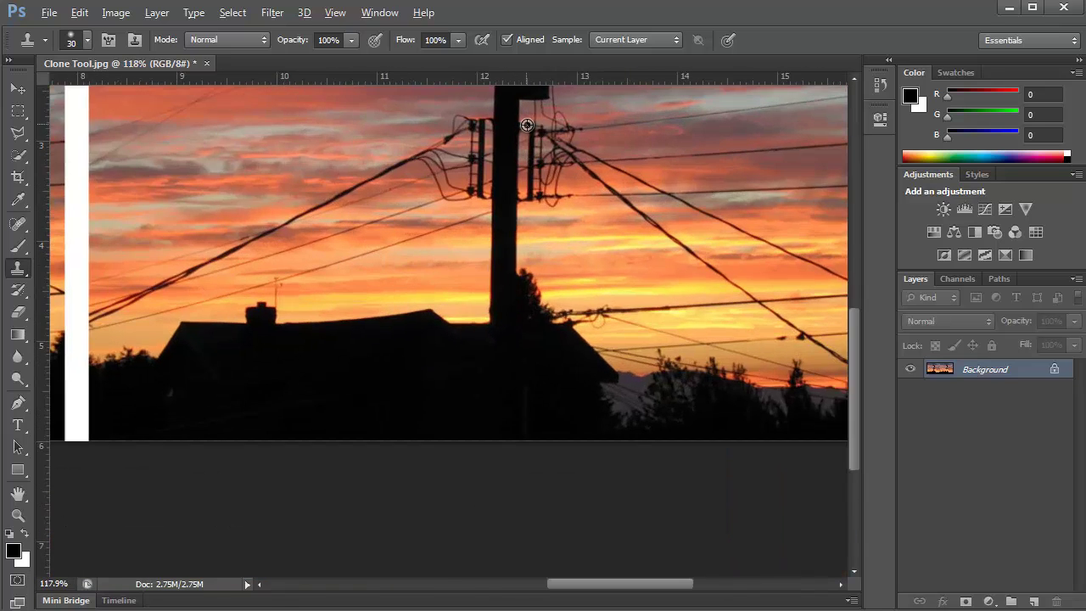
scroll(507, 494, up, 3)
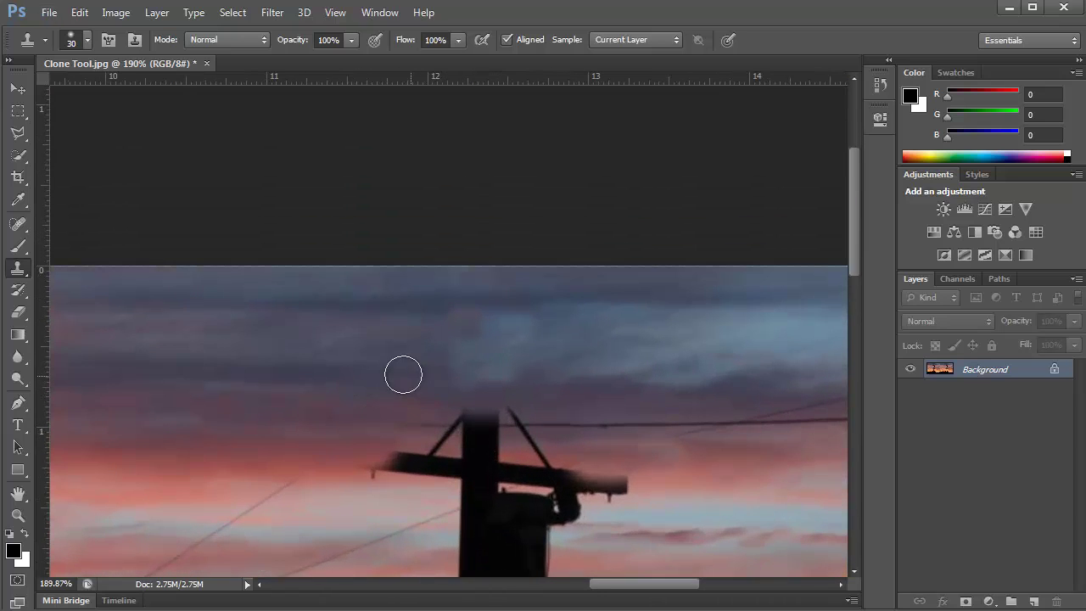
drag(448, 380, 510, 376)
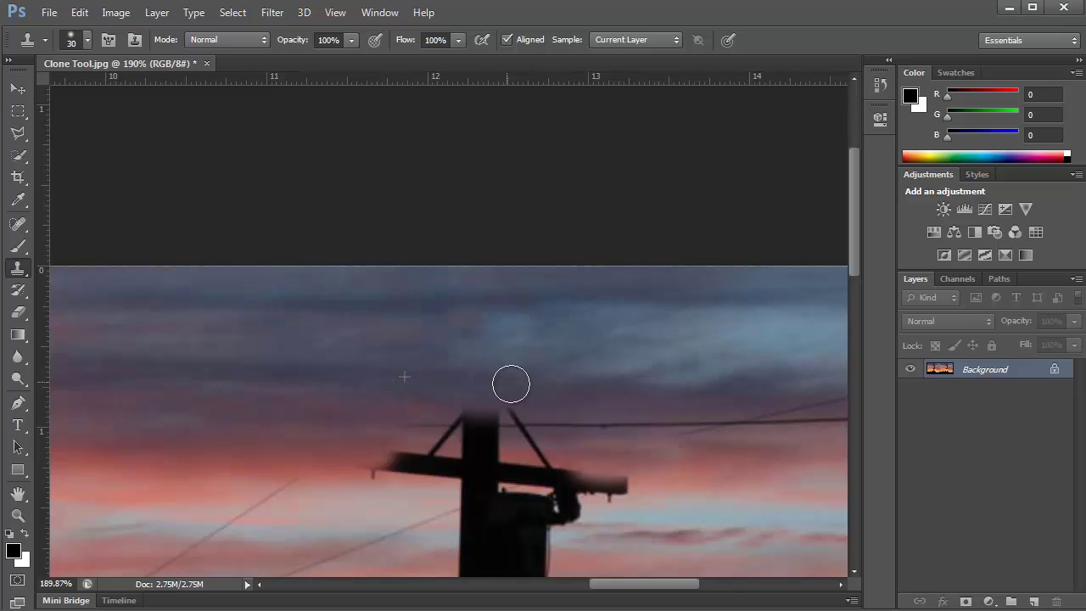
Reduce the brush to 8 and clone matching sky along the upper thin wire left of the pole
drag(620, 359, 496, 241)
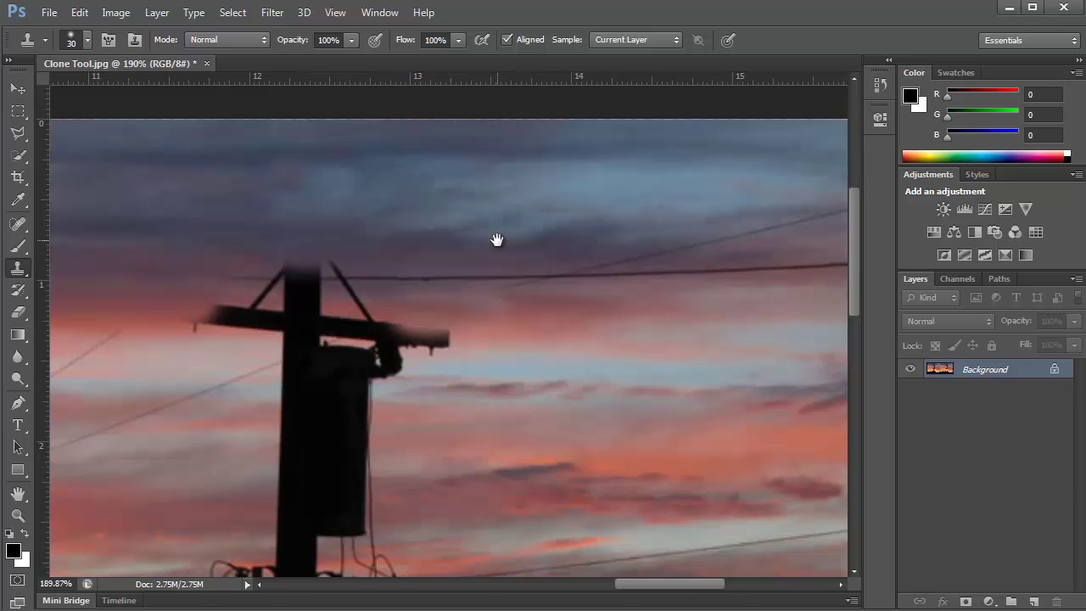
drag(293, 468, 514, 475)
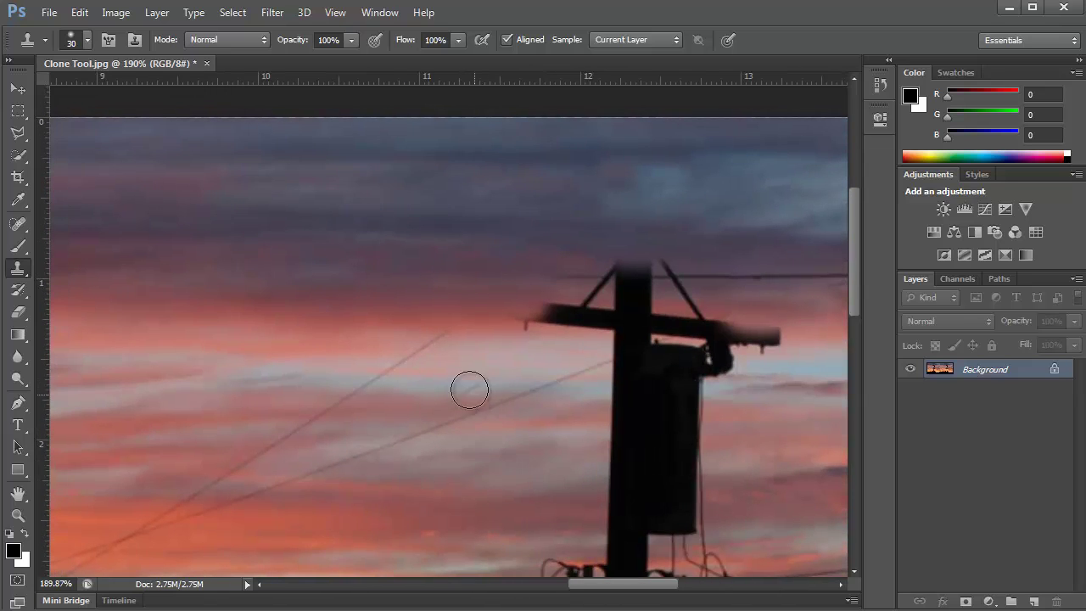
key(bracketleft)
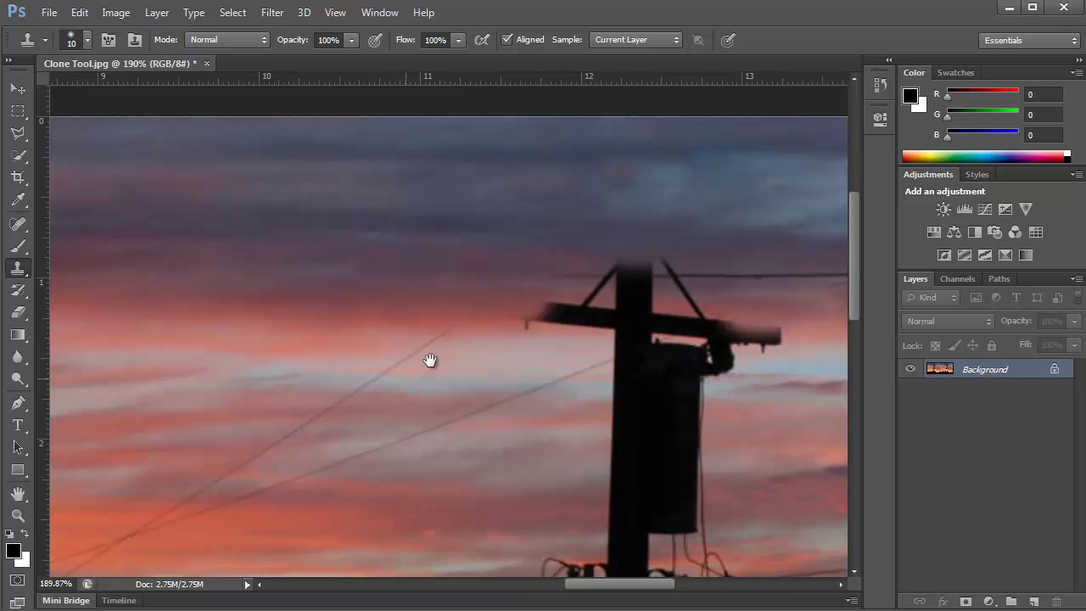
scroll(432, 359, down, 1)
scroll(432, 359, left, 1)
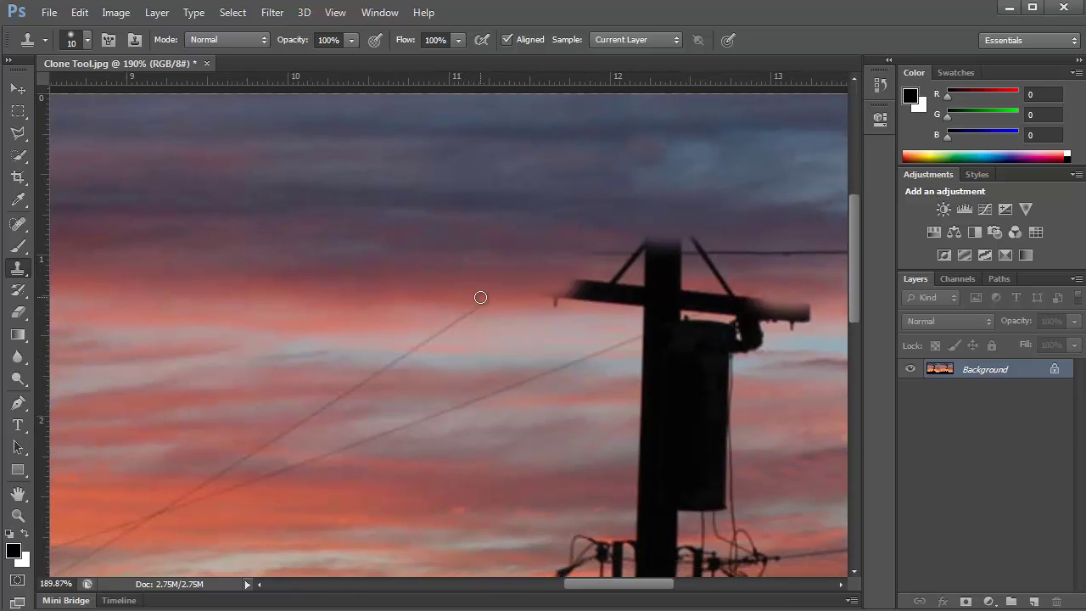
scroll(472, 303, up, 3)
key(bracketleft)
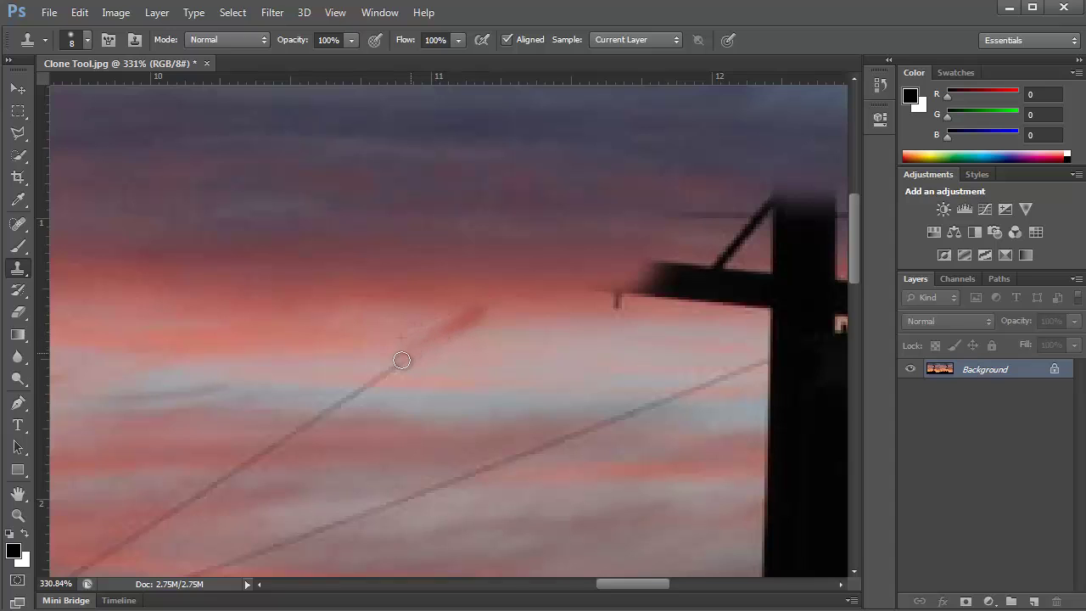
drag(381, 374, 322, 411)
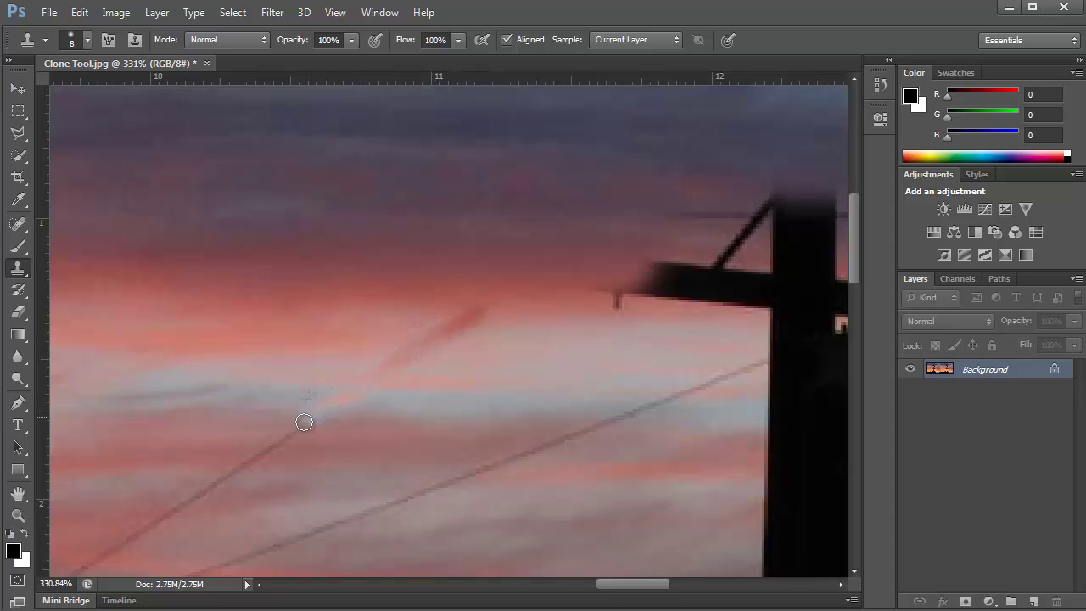
key(ctrl+z)
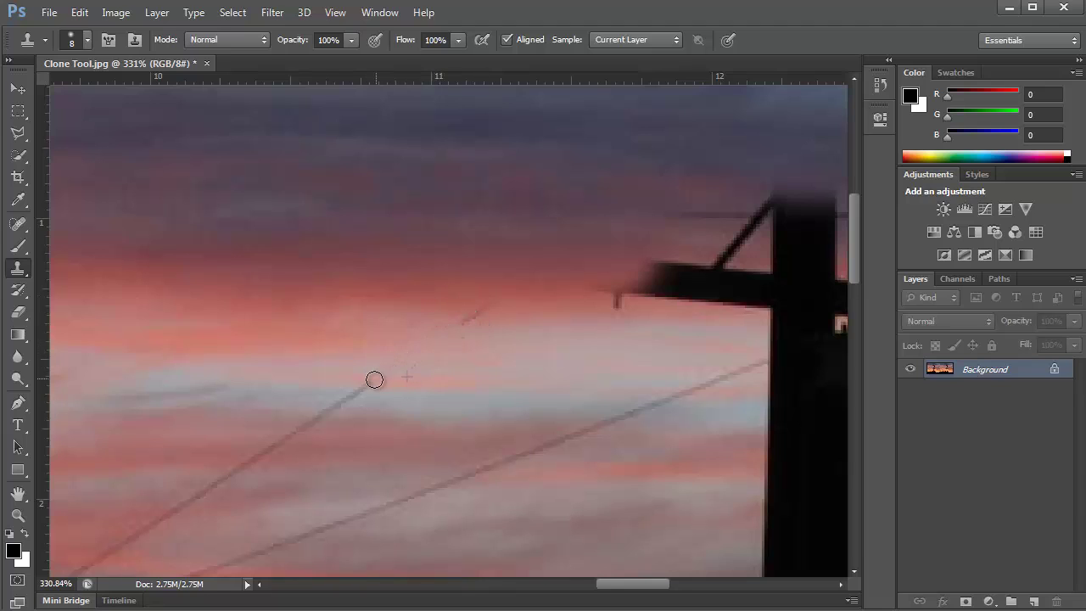
drag(363, 387, 339, 401)
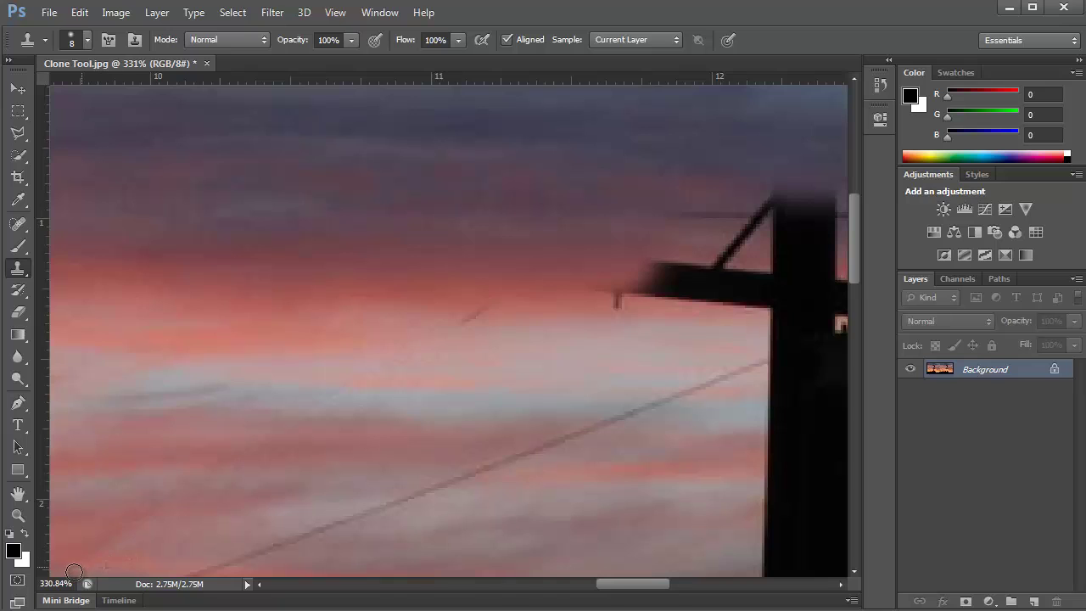
click(477, 313)
key(ctrl+alt+z)
Sample the sky beside the second thin wire and clone it along that wire from the pole past the wires' crossing point
alt+click(682, 372)
mouse_move(725, 375)
mouse_down()
mouse_move(759, 364)
mouse_move(256, 553)
mouse_move(445, 412)
mouse_move(422, 435)
mouse_move(252, 490)
mouse_up()
drag(382, 461, 592, 399)
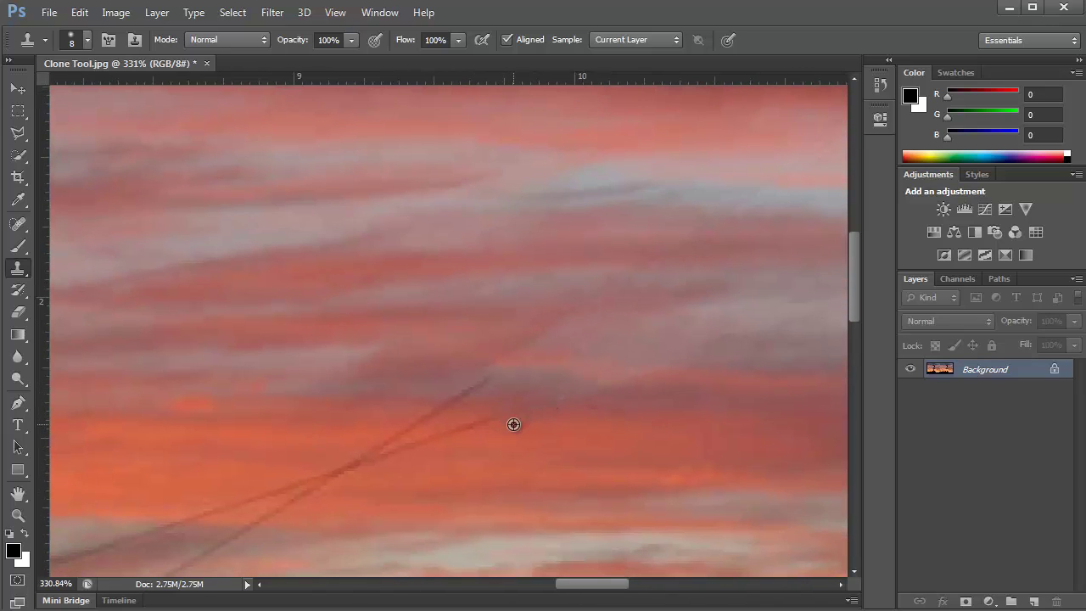
drag(486, 417, 297, 482)
Clone sky over the steeper wire near the crossing point and over the flatter wire up to the white divider
alt+click(506, 385)
drag(489, 381, 398, 429)
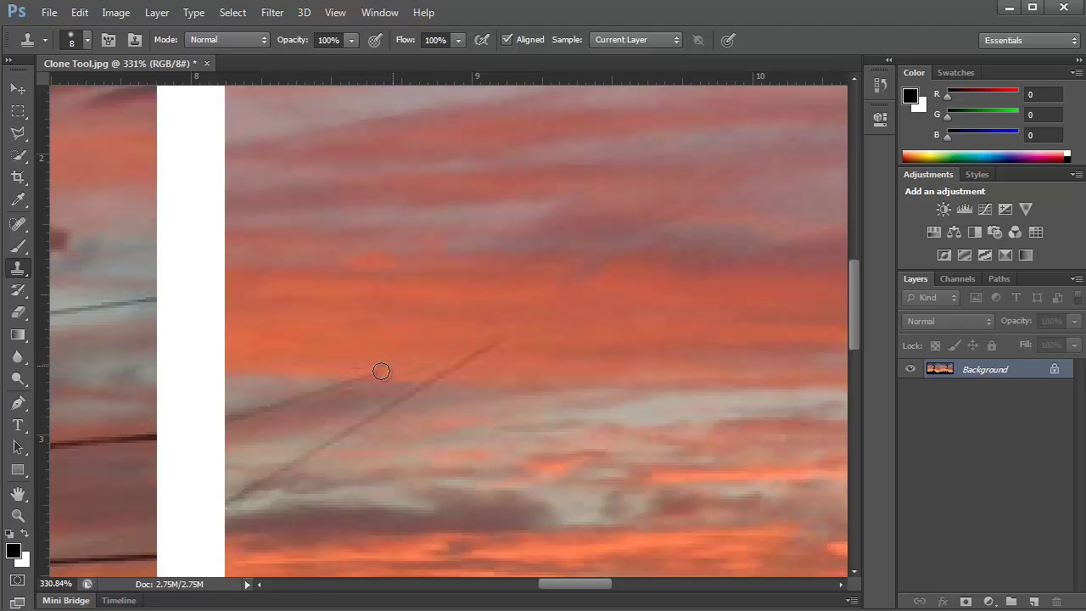
drag(381, 371, 245, 415)
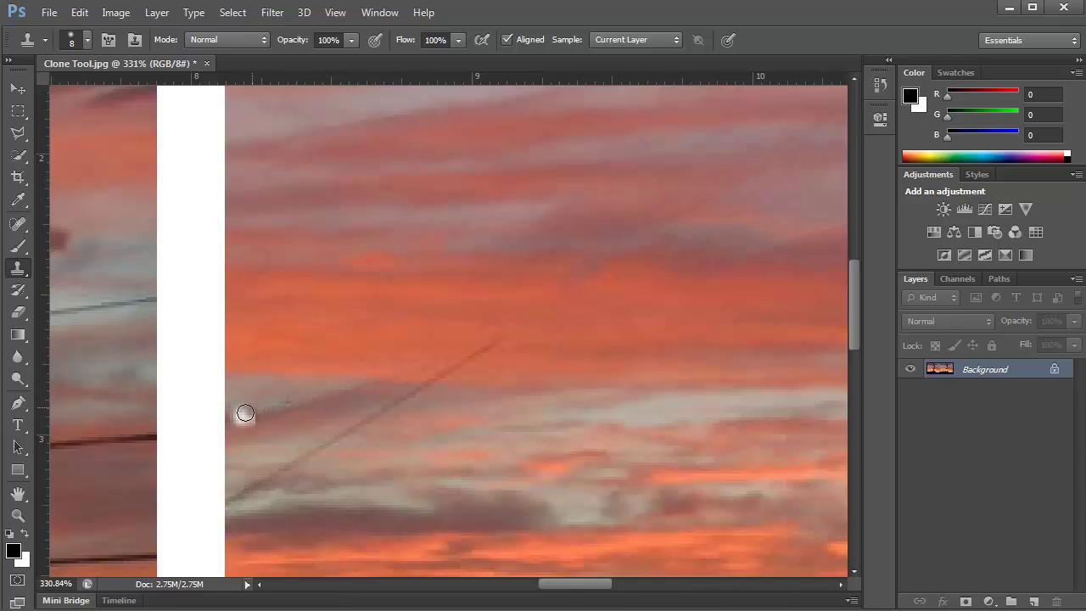
alt+click(189, 364)
drag(254, 409, 235, 414)
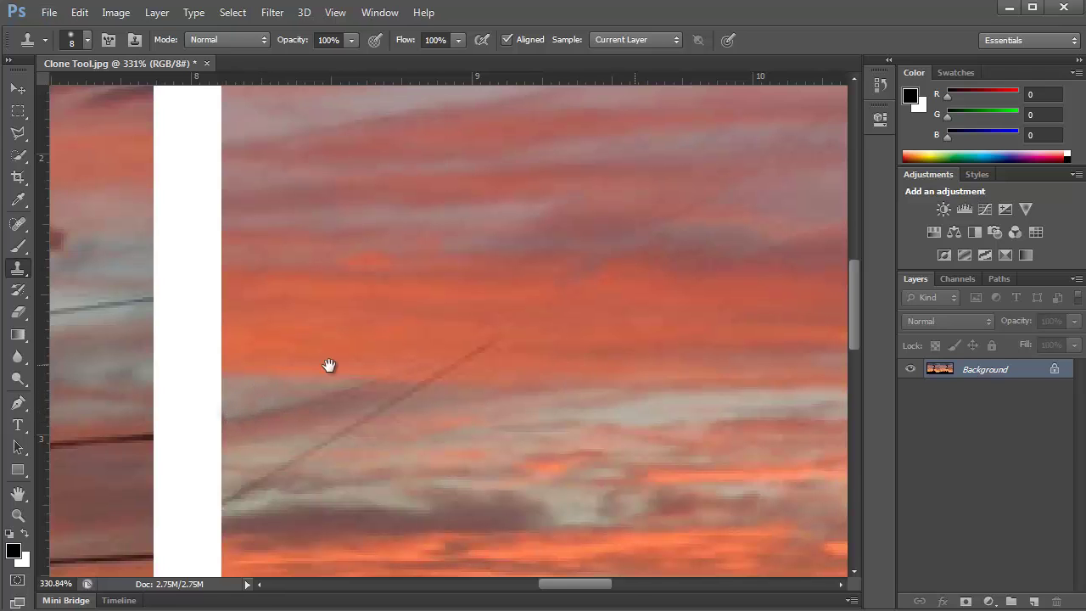
Enlarge the brush to 10 and clone the adjacent pink sky over the right end of the pole's crossarm
scroll(339, 339, right, 5)
alt+scroll(492, 316, down, 2)
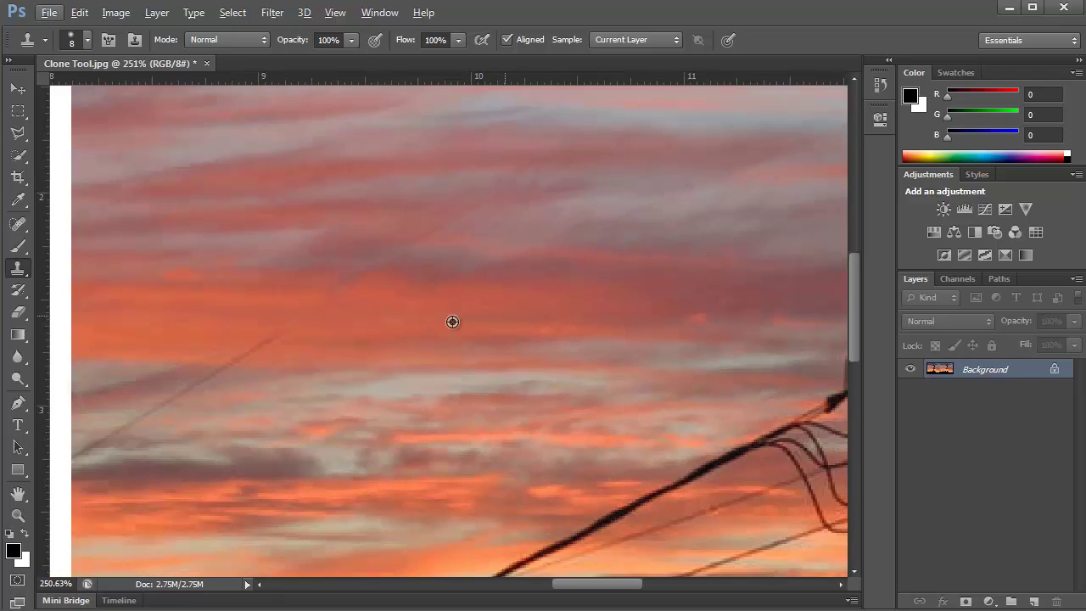
drag(664, 235, 240, 381)
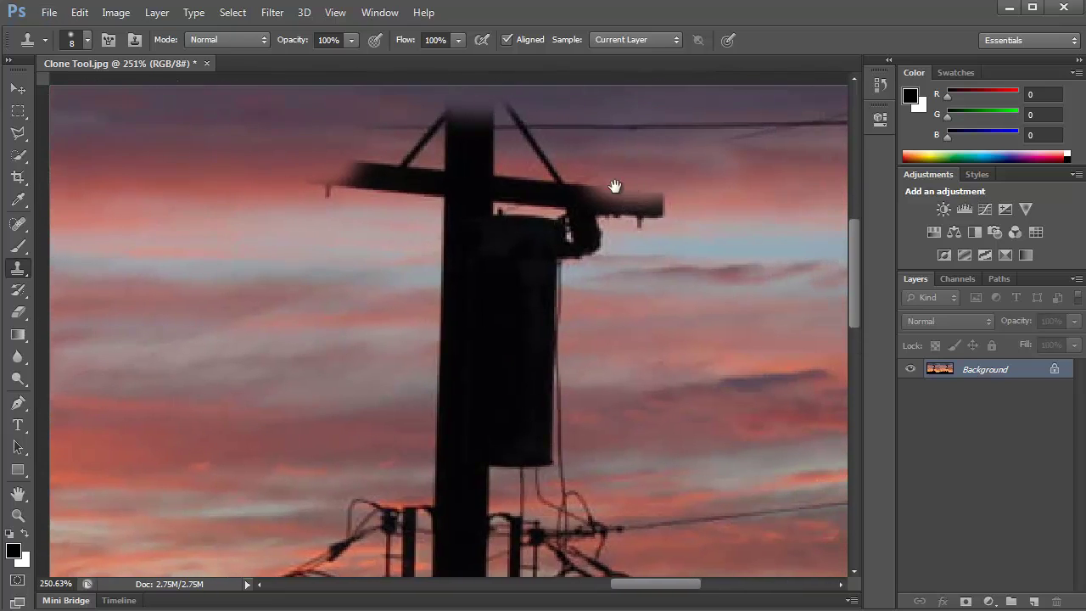
drag(523, 178, 620, 189)
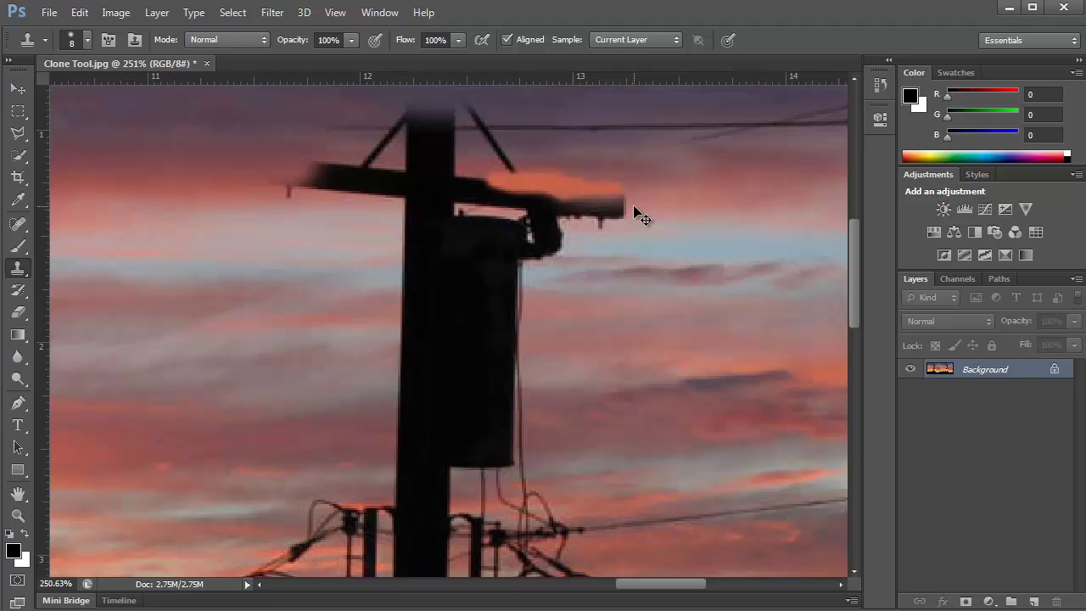
key(ctrl+z)
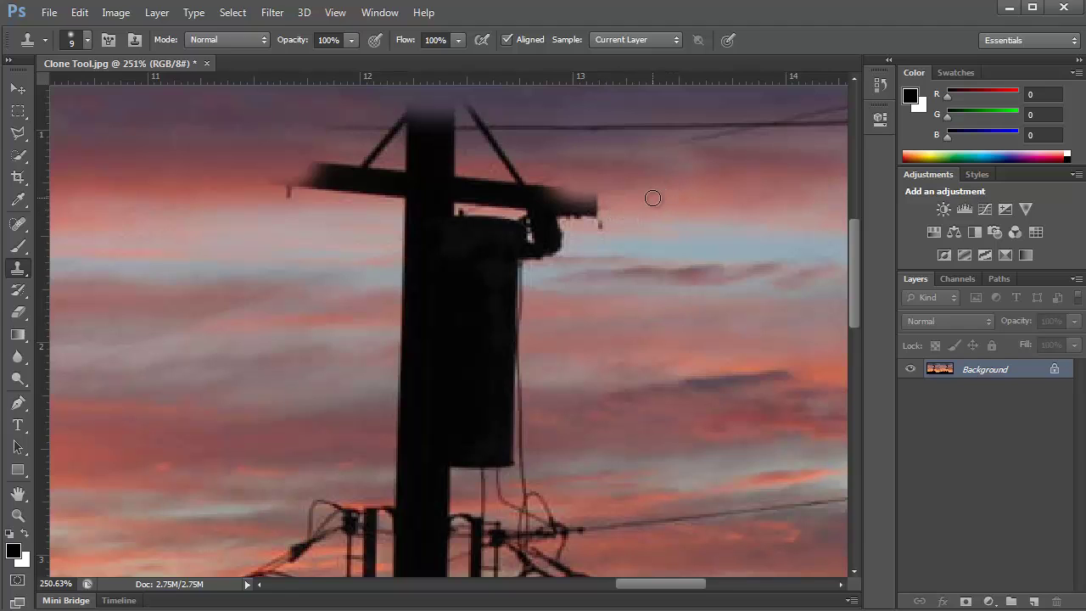
key(bracketright)
mouse_move(628, 203)
mouse_down()
mouse_move(582, 206)
mouse_move(598, 219)
mouse_move(573, 214)
mouse_move(605, 230)
mouse_up()
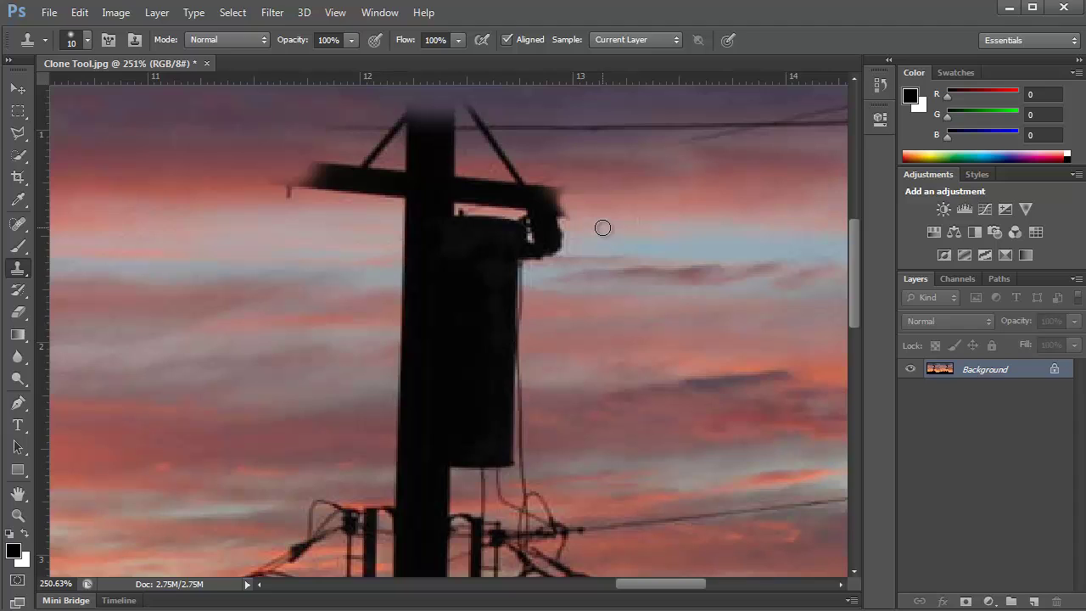
Clone sky over the hardware at the crossarm's right end, the right diagonal brace and the right part of the crossarm
mouse_move(558, 193)
mouse_down()
mouse_move(540, 192)
mouse_move(558, 223)
mouse_move(543, 233)
mouse_move(548, 248)
mouse_move(560, 249)
mouse_up()
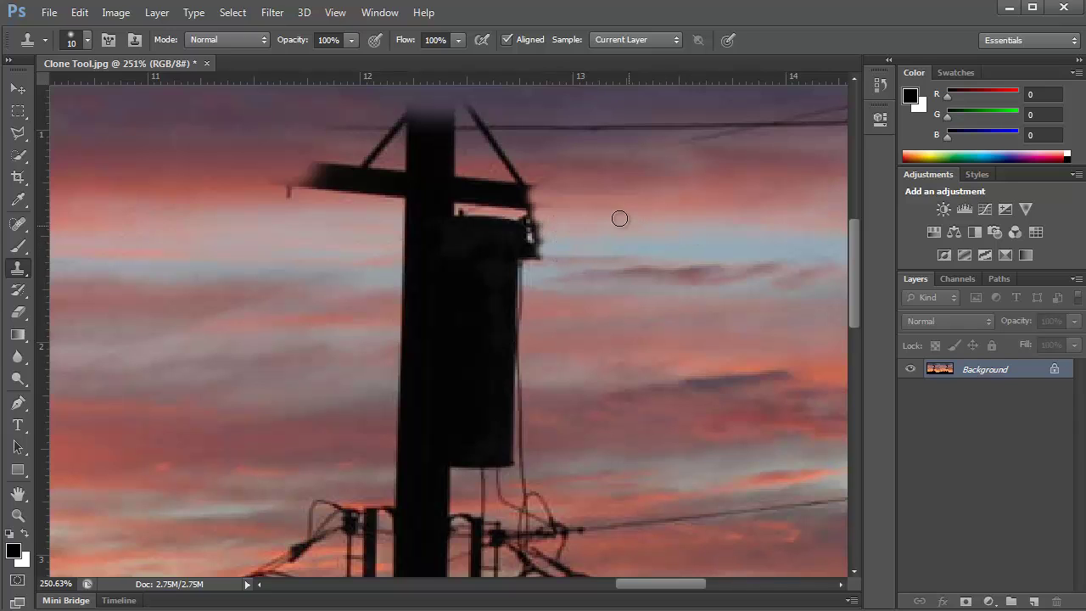
drag(533, 190, 483, 137)
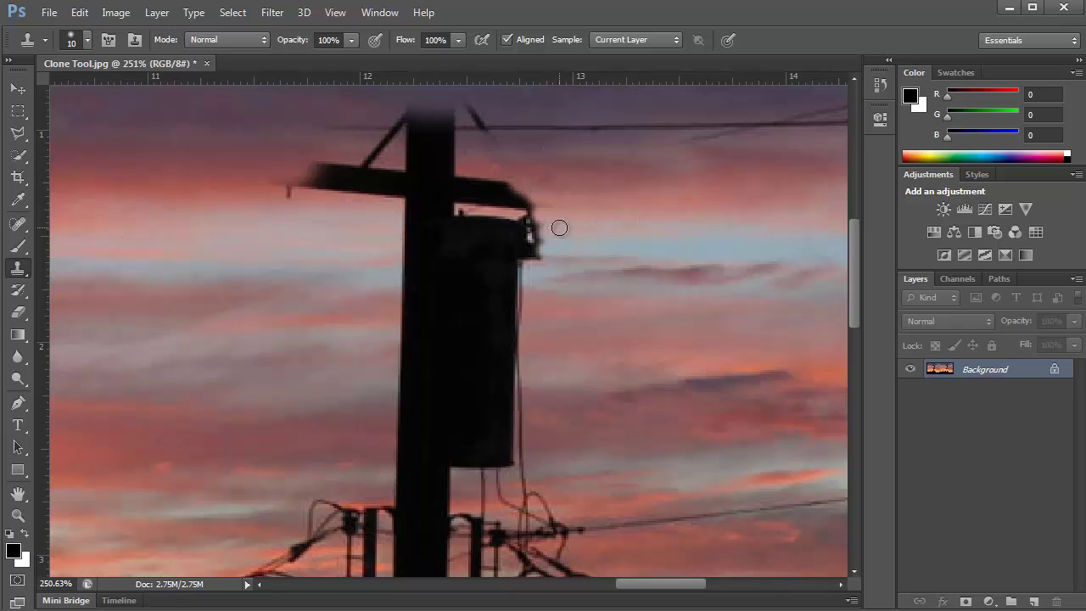
mouse_move(543, 213)
mouse_down()
mouse_move(507, 196)
mouse_move(514, 189)
mouse_move(478, 181)
mouse_move(497, 204)
mouse_move(535, 215)
mouse_move(530, 195)
mouse_move(513, 189)
mouse_up()
alt+click(690, 200)
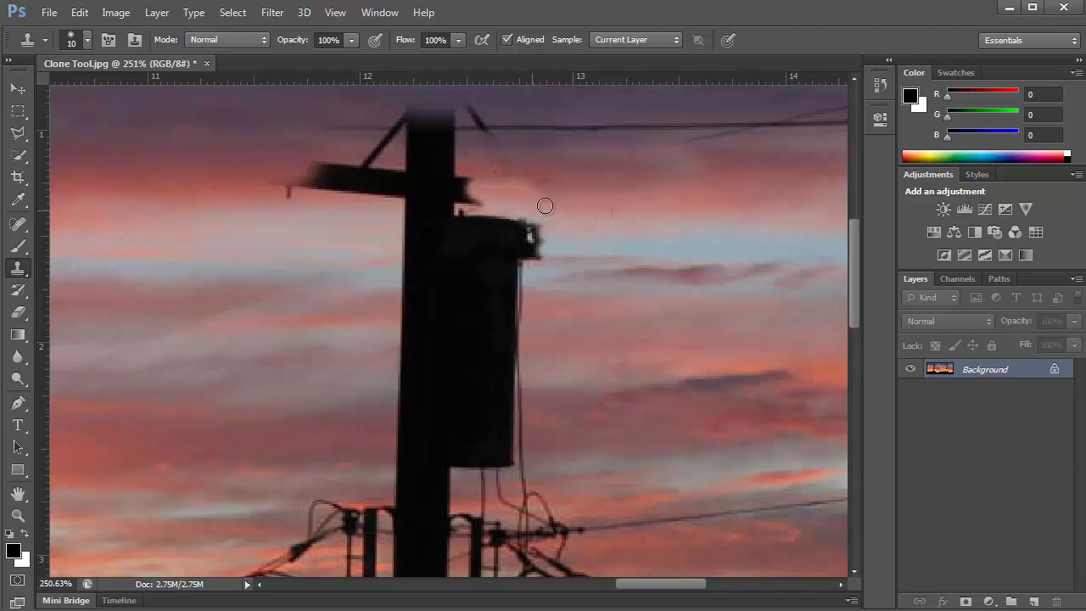
Enlarge the brush to 30 and clone sky from the far left over the crossarm's left end and left brace
key(bracketright)
key(bracketright)
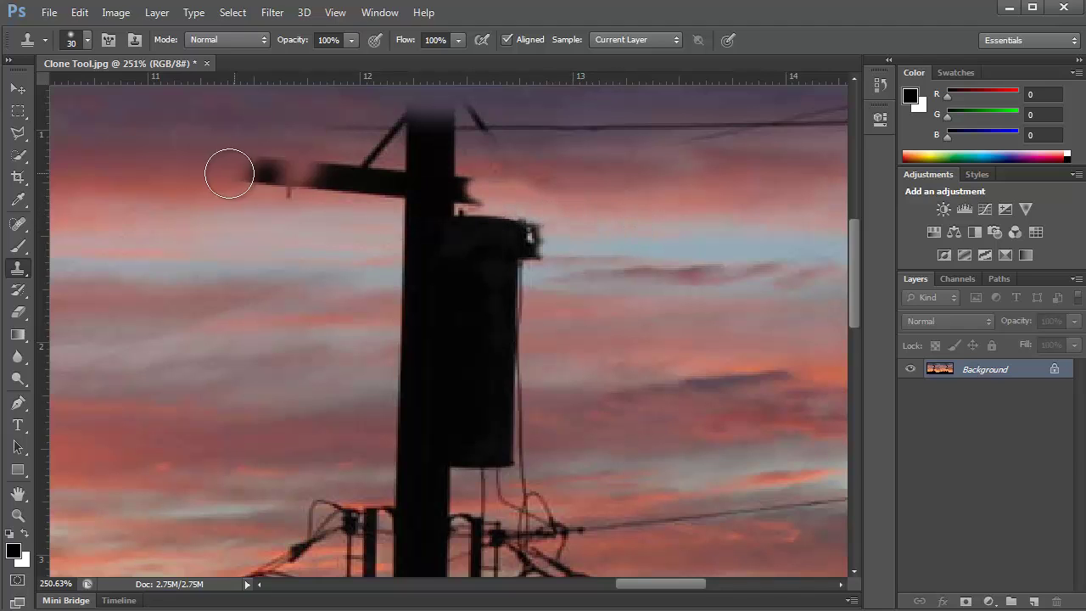
alt+click(180, 178)
mouse_move(274, 179)
mouse_down()
mouse_move(339, 178)
mouse_move(283, 179)
mouse_move(465, 179)
mouse_move(375, 167)
mouse_move(446, 153)
mouse_move(434, 144)
mouse_move(348, 136)
mouse_up()
Resample the sky left of the pole and clone it over the remaining crossarm, the pole top and the adjoining stretch of wire
alt+click(189, 178)
drag(378, 184, 353, 328)
mouse_move(364, 288)
mouse_down()
mouse_move(387, 274)
mouse_move(465, 279)
mouse_move(429, 283)
mouse_up()
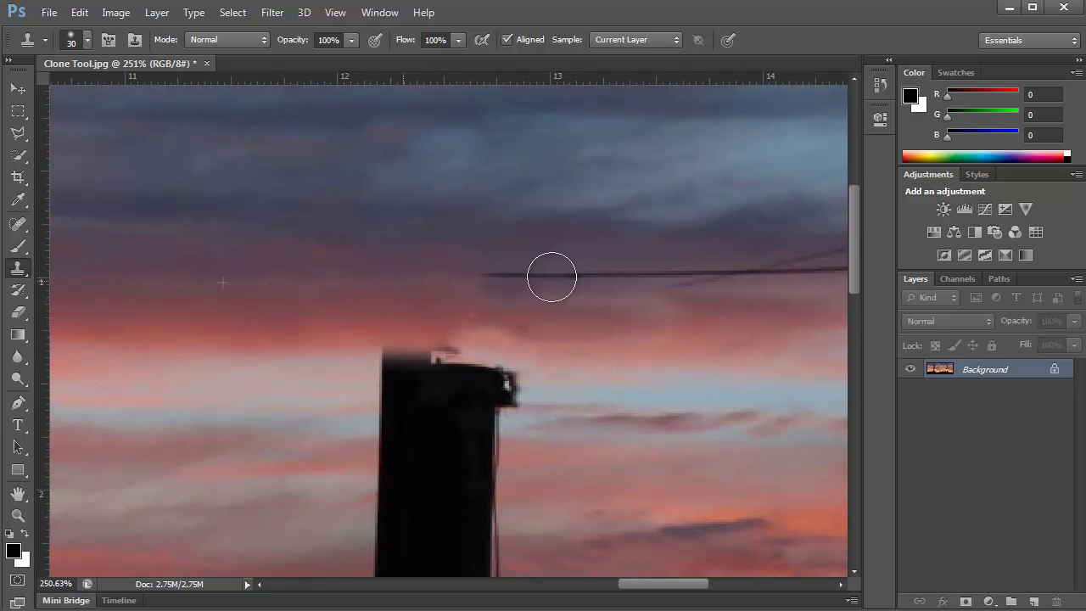
mouse_move(500, 246)
mouse_down()
mouse_move(436, 243)
mouse_move(528, 243)
mouse_up()
scroll(609, 279, down, 5)
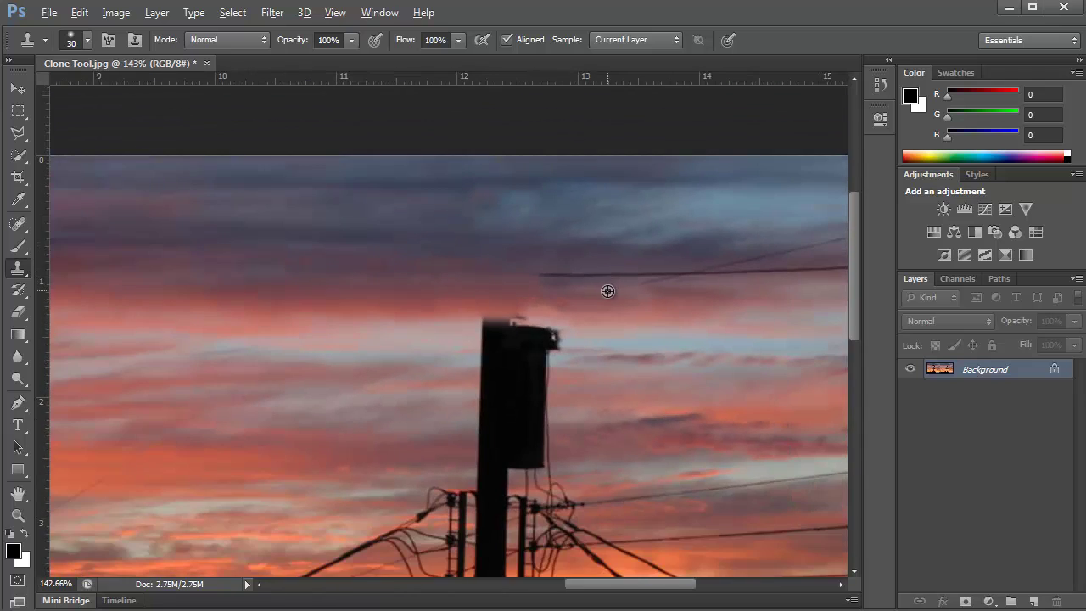
scroll(604, 298, down, 3)
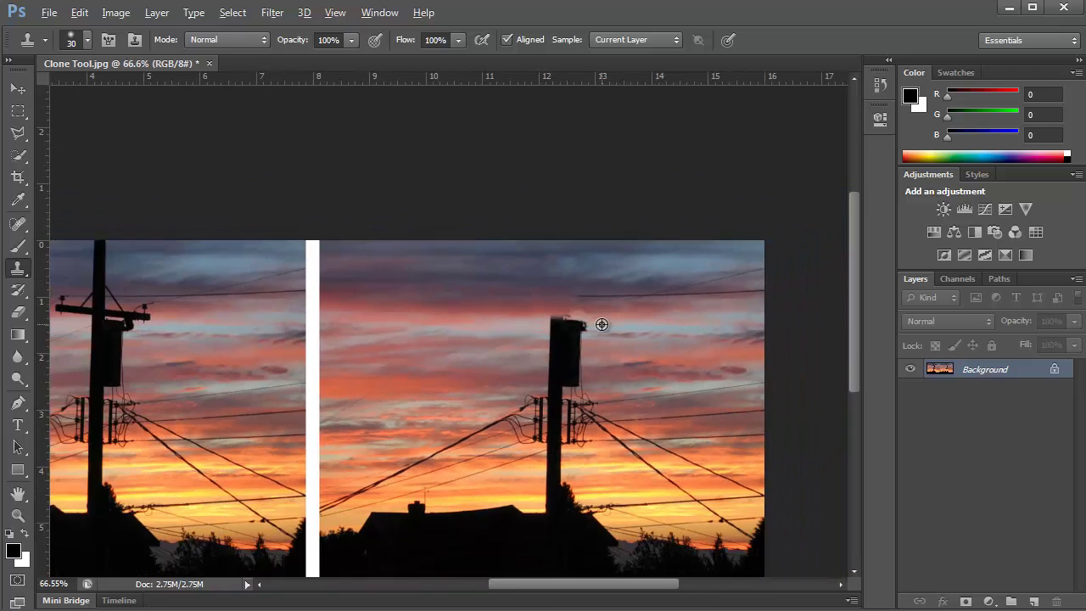
scroll(602, 325, down, 1)
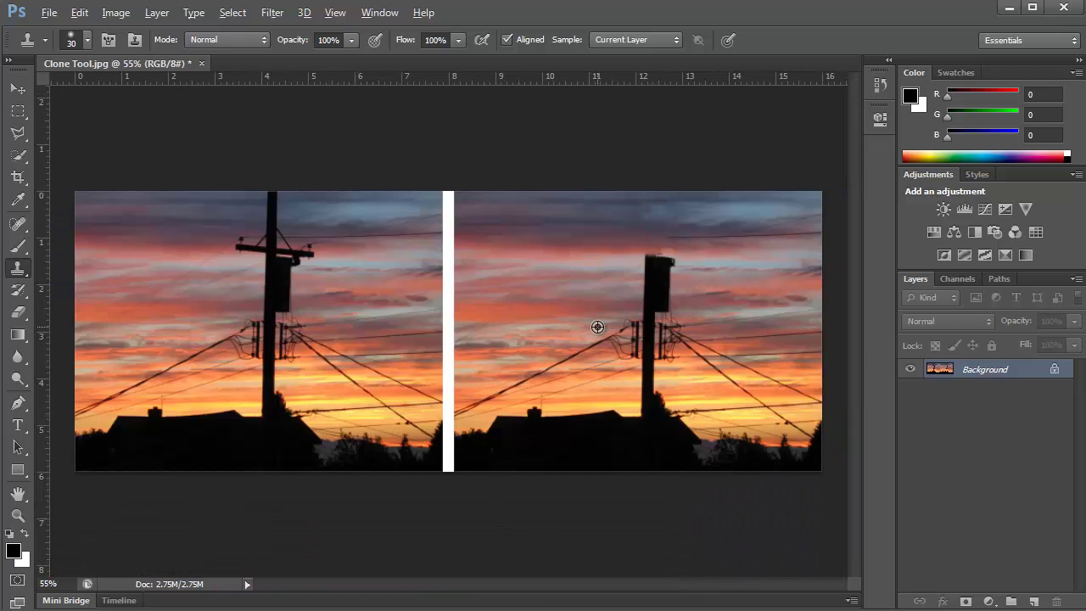
key(alt)
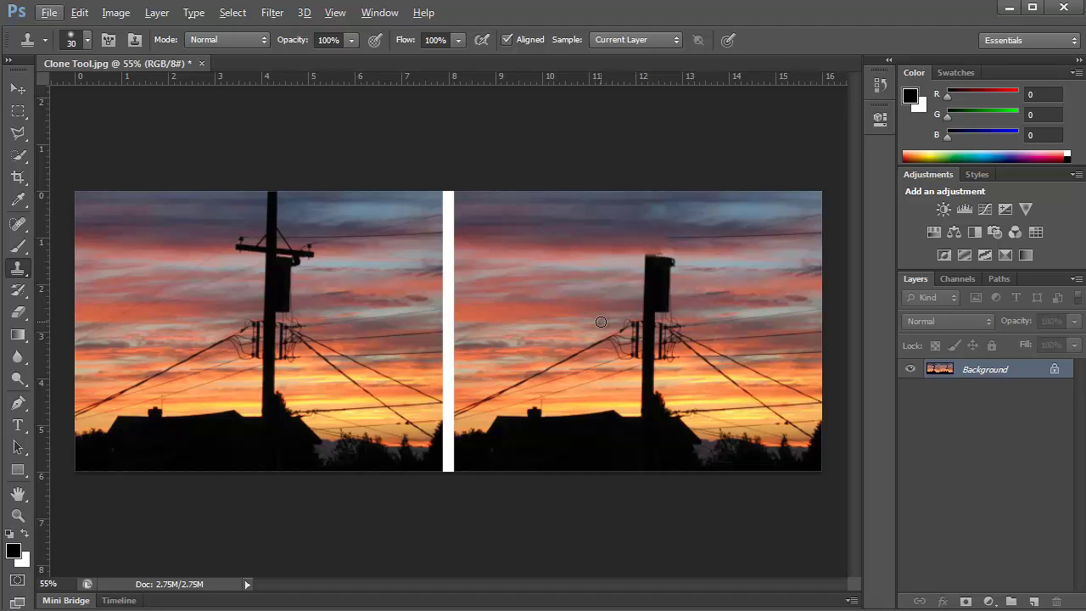
Set up saving the picture as a JPEG on the Desktop, with a personal identifier plus "sunset" as file name, and cancel the save
click(49, 12)
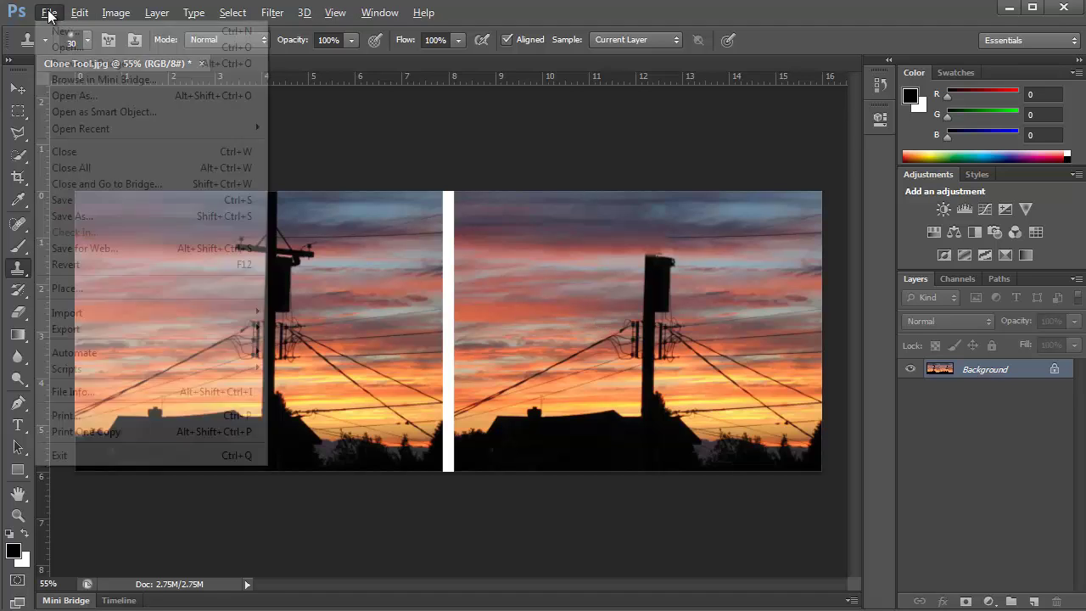
click(82, 218)
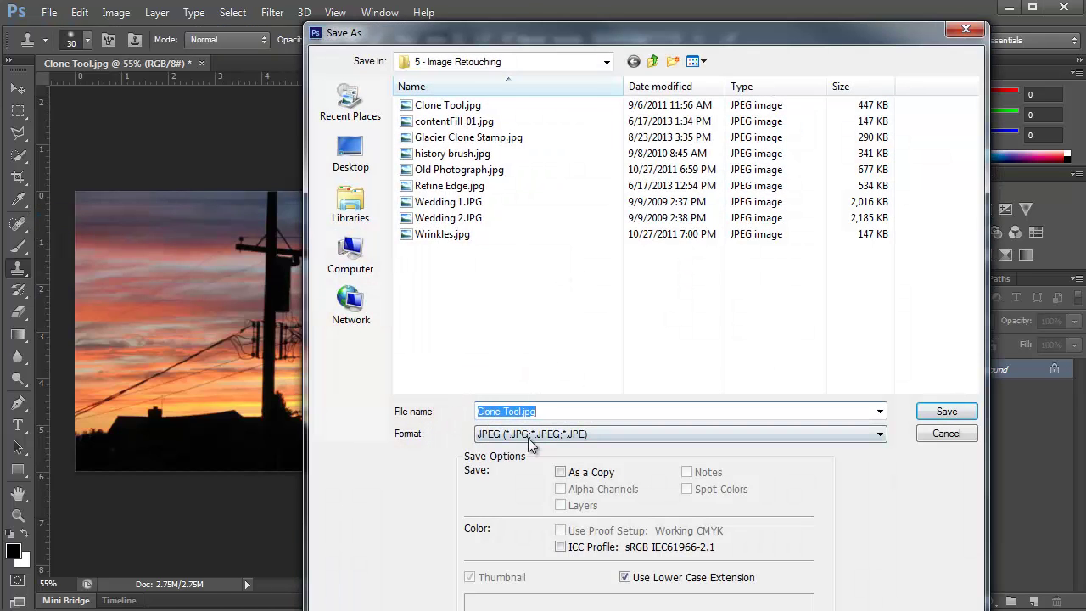
click(530, 437)
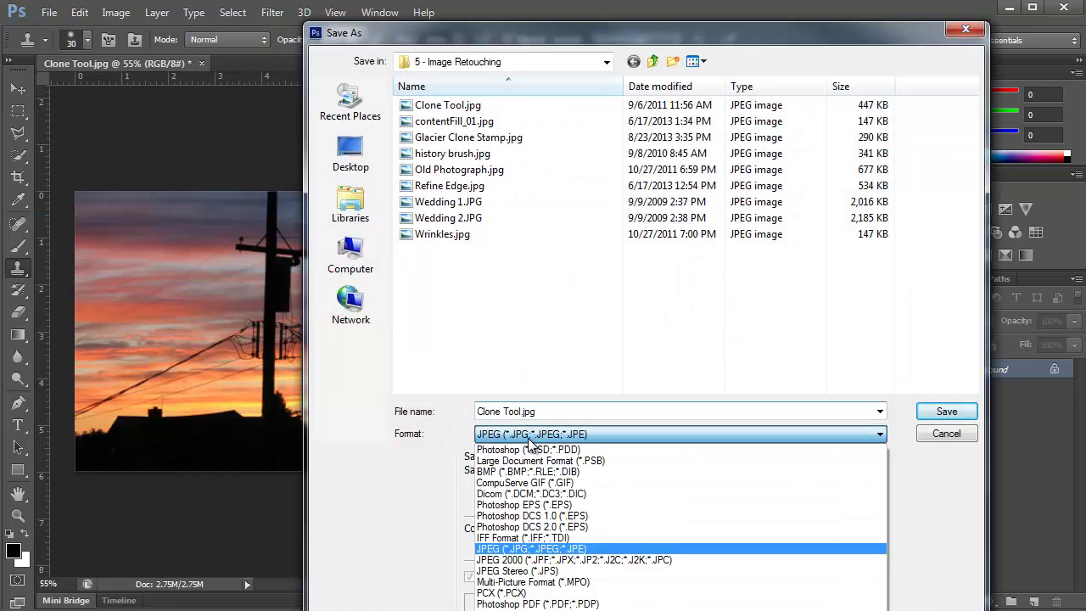
click(506, 549)
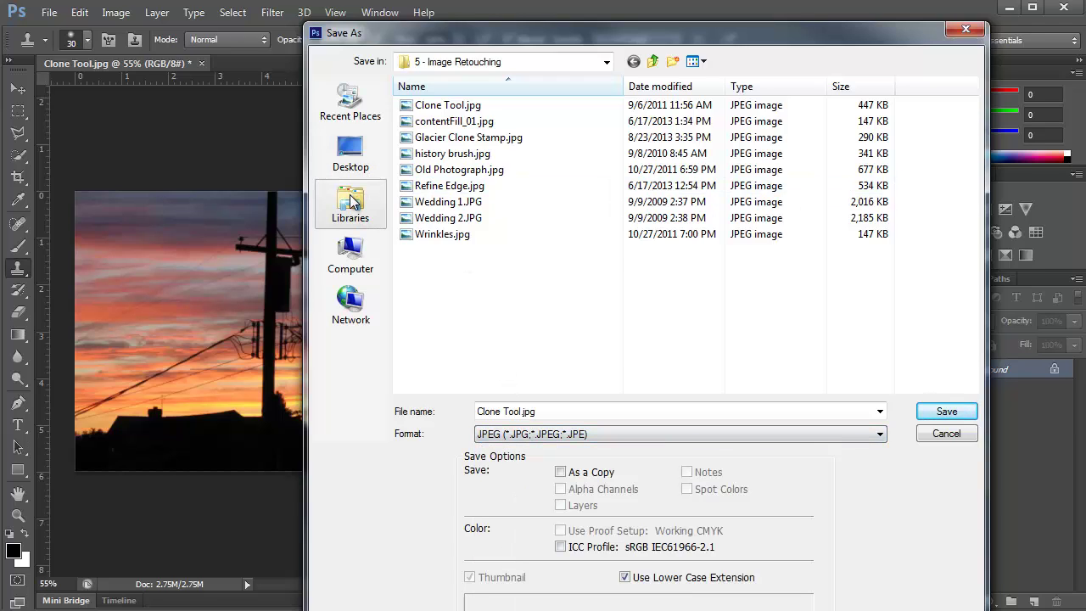
click(350, 157)
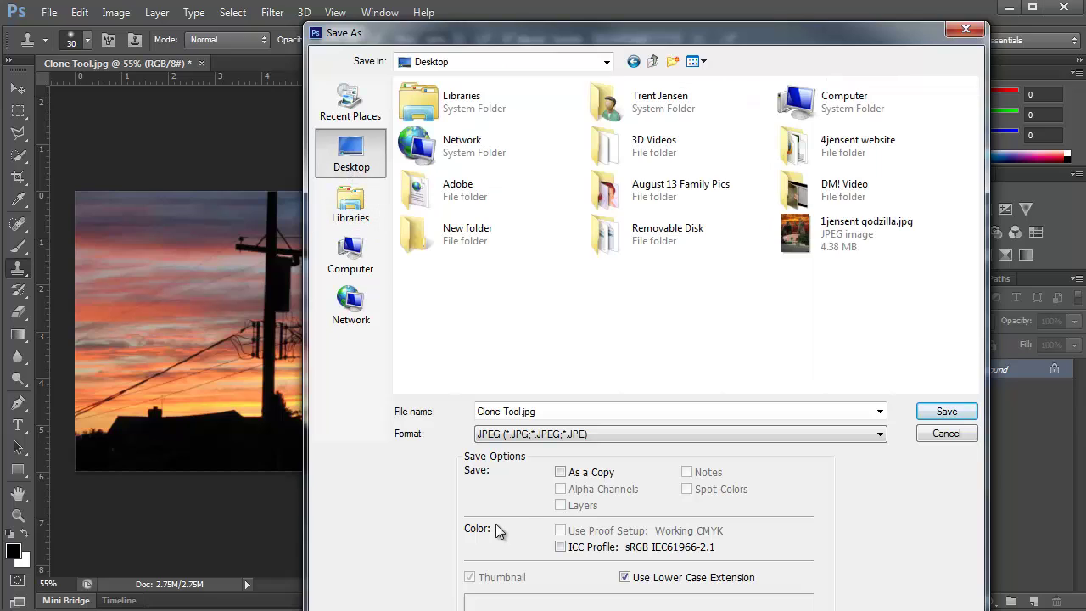
click(521, 411)
click(521, 410)
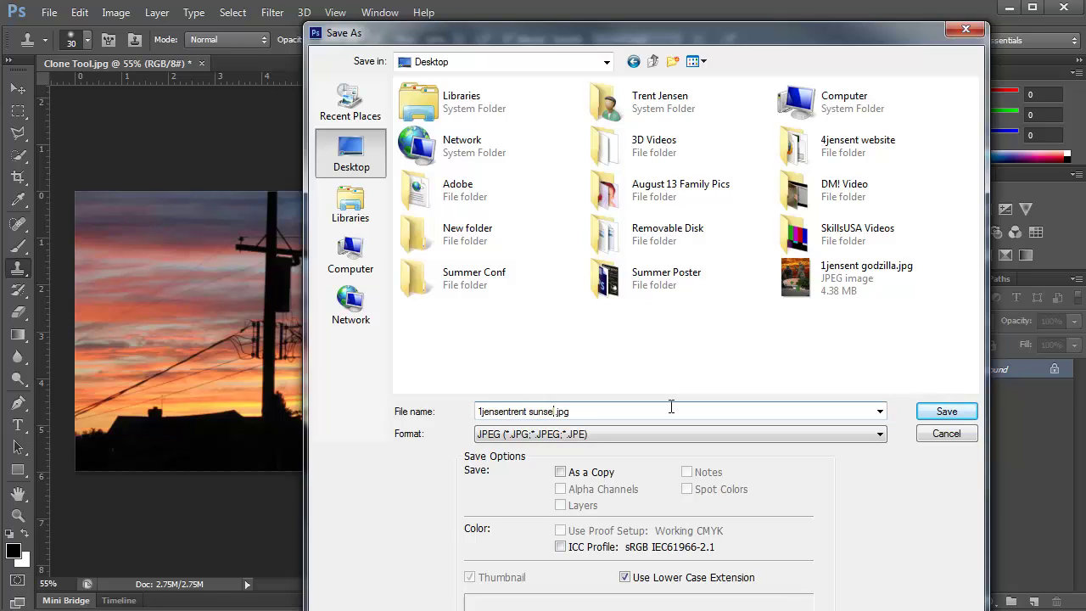
click(962, 433)
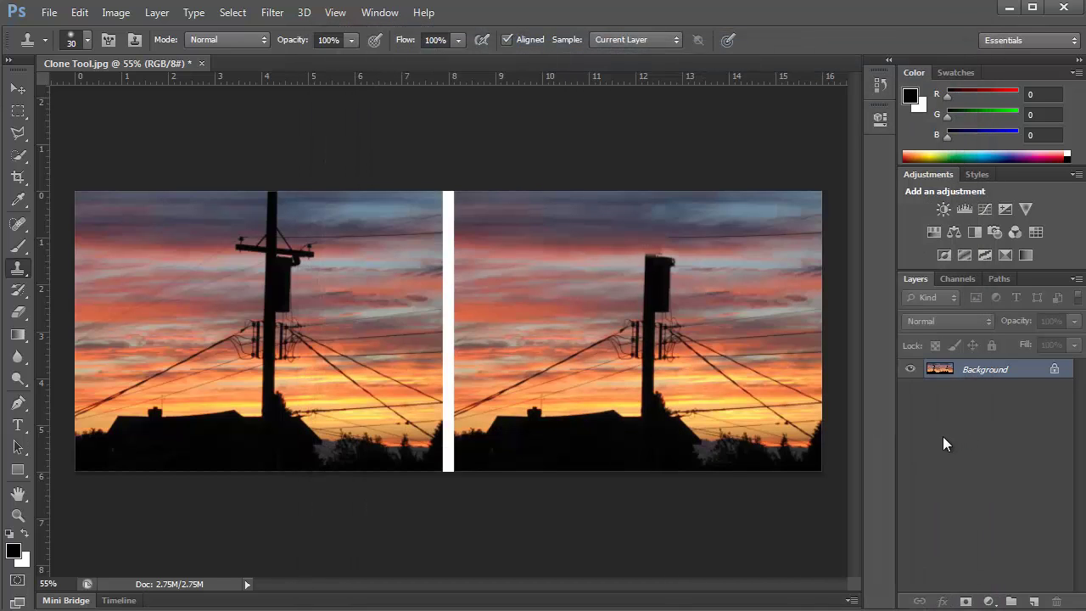